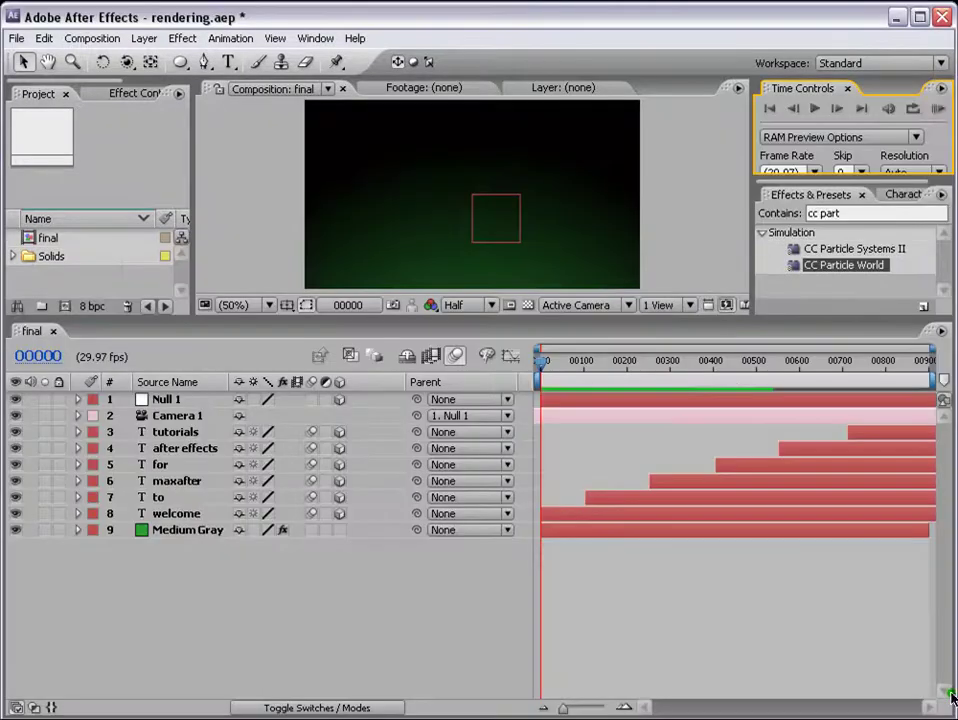
RAM-preview the final comp's text animation and stop it at frame 00340
click(937, 110)
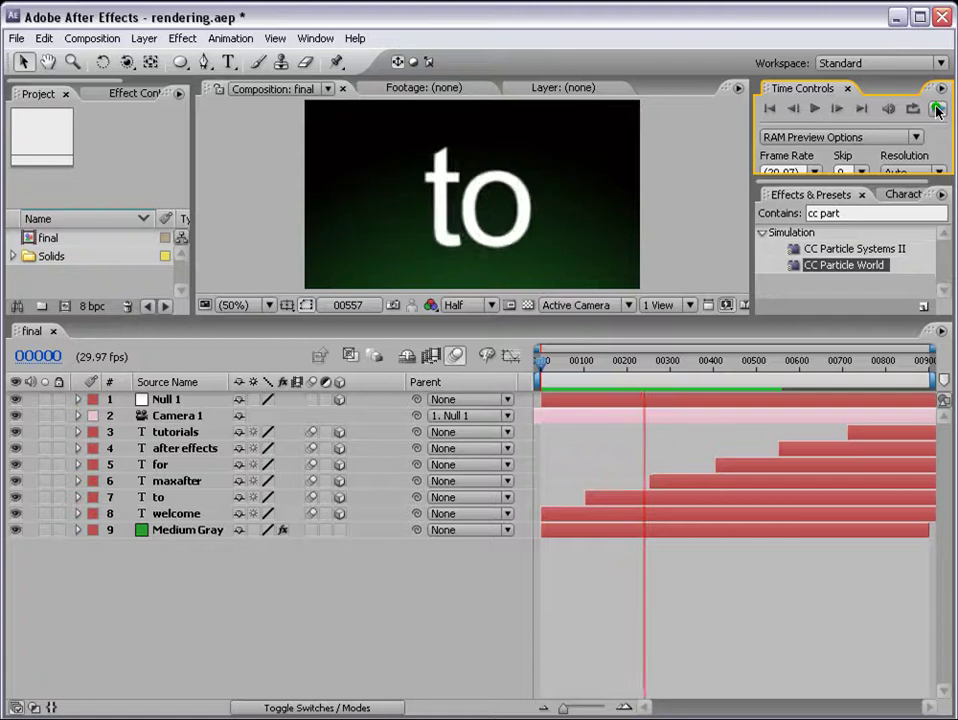
click(686, 362)
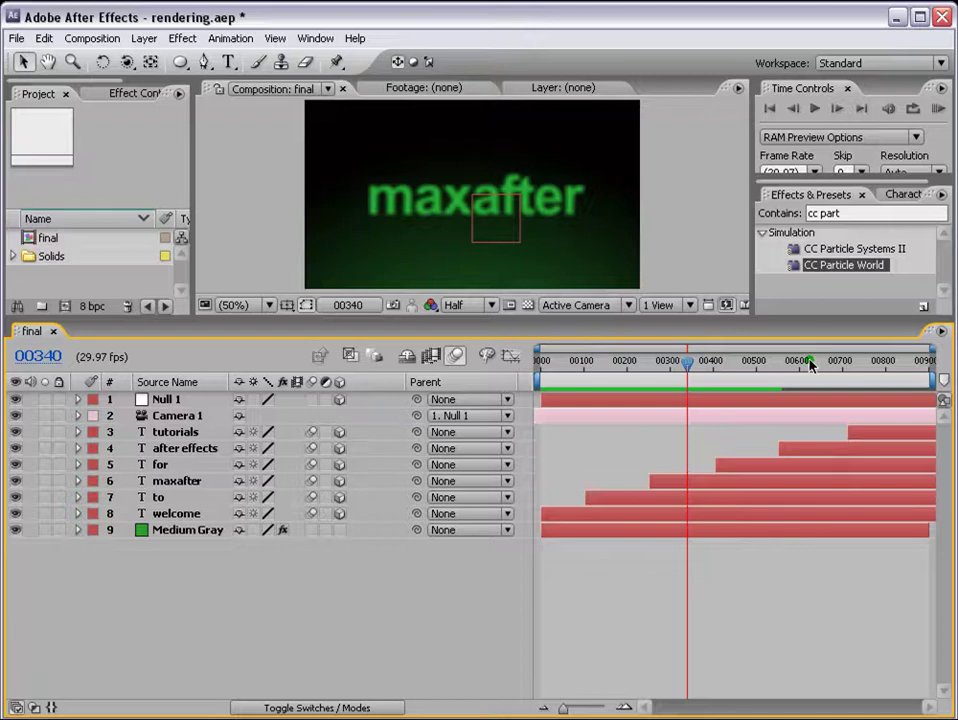
Scrub the time indicator forward toward frame 00742 to review the words
drag(810, 366, 862, 368)
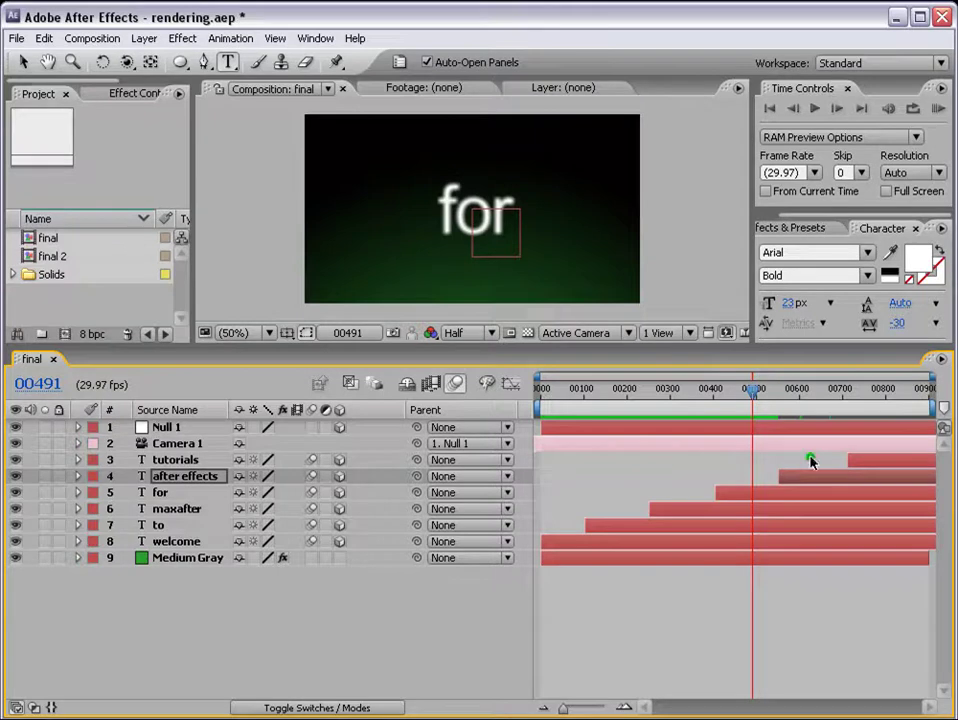
Find frame 00550 and drag the work area to span frames 00550 to 00746
click(777, 390)
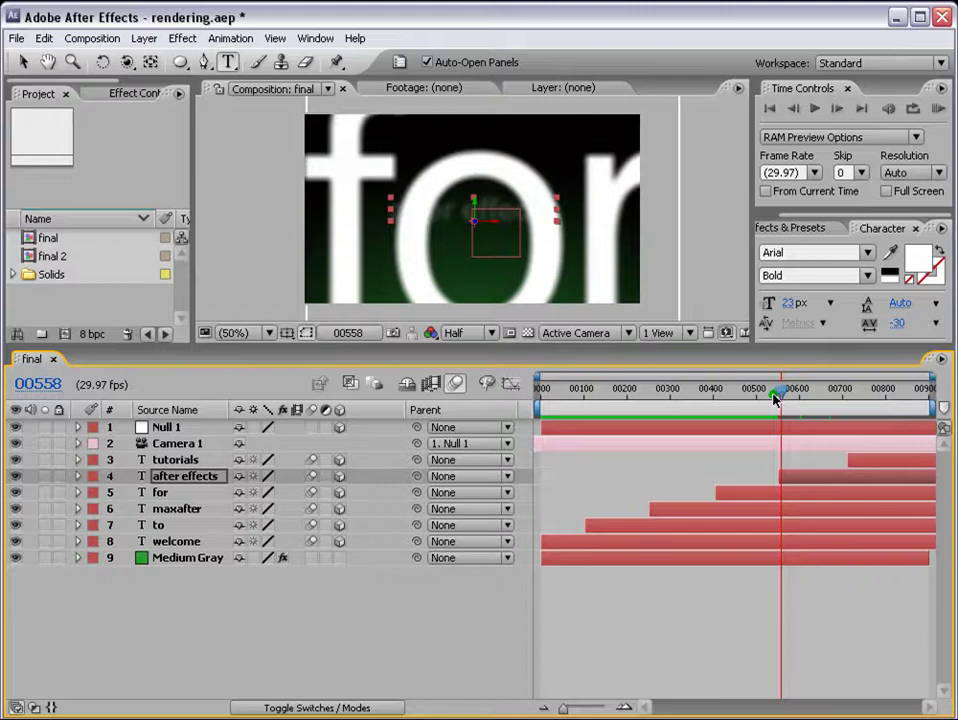
mouse_move(777, 397)
mouse_down()
mouse_move(804, 398)
mouse_move(778, 393)
mouse_up()
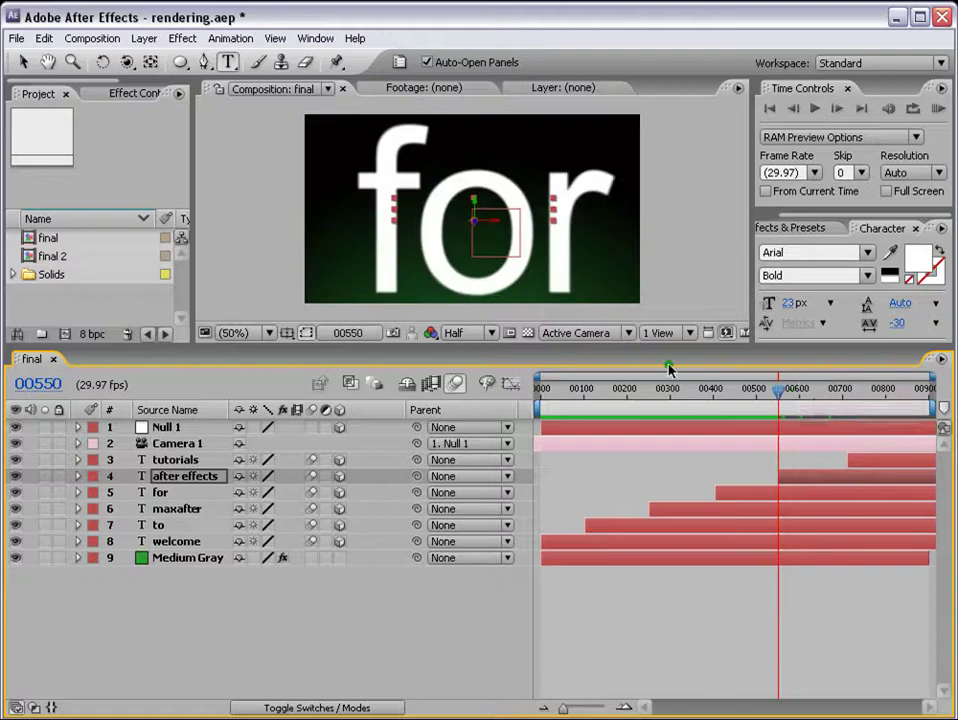
click(798, 392)
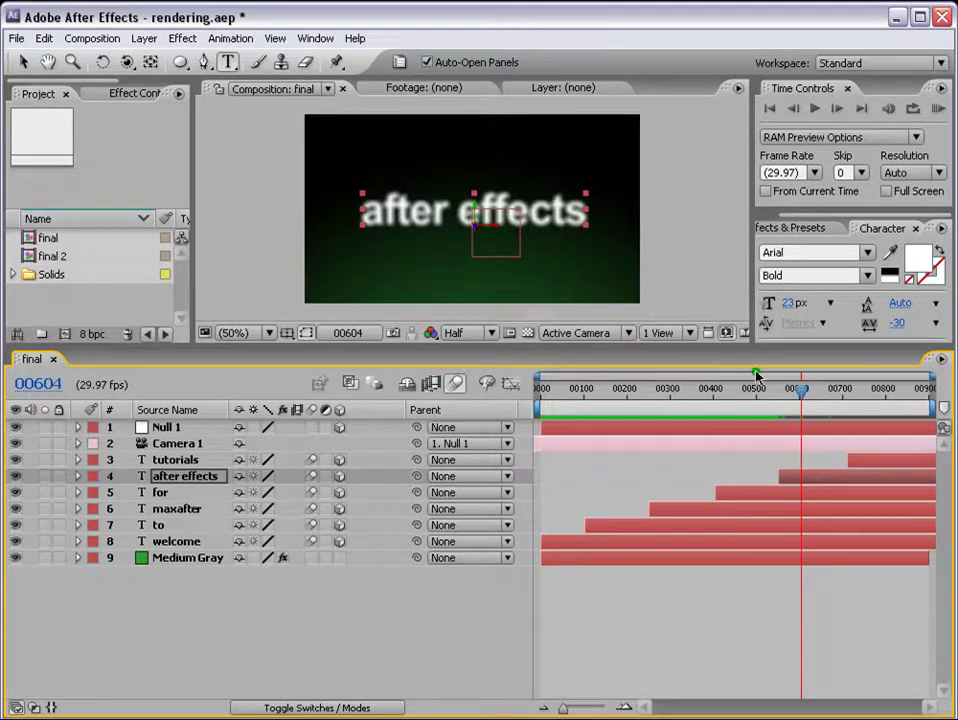
click(779, 390)
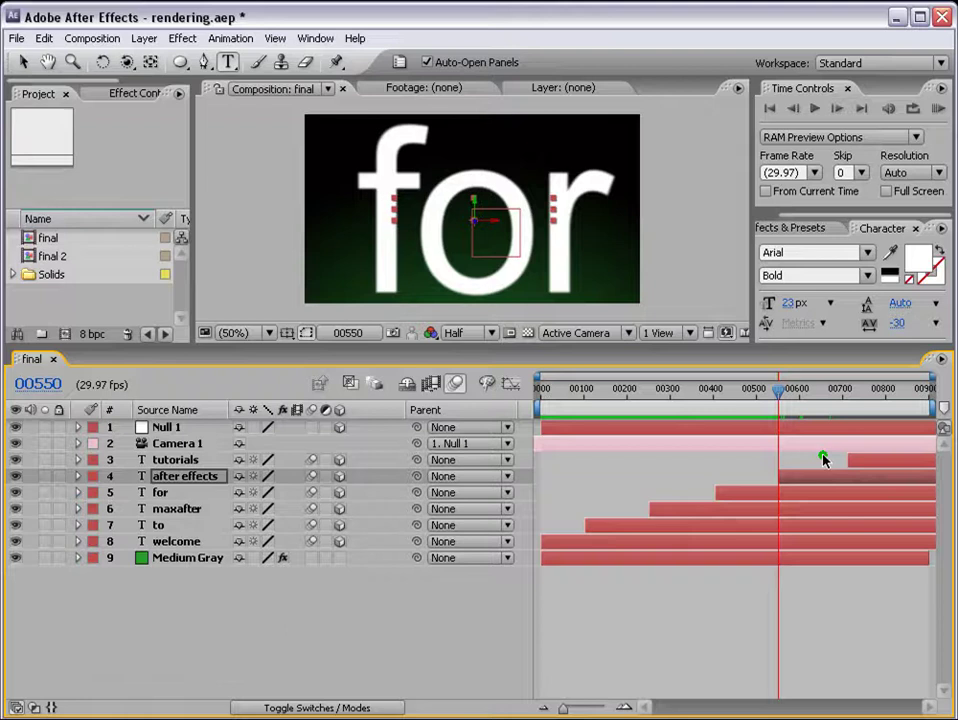
drag(541, 404, 863, 392)
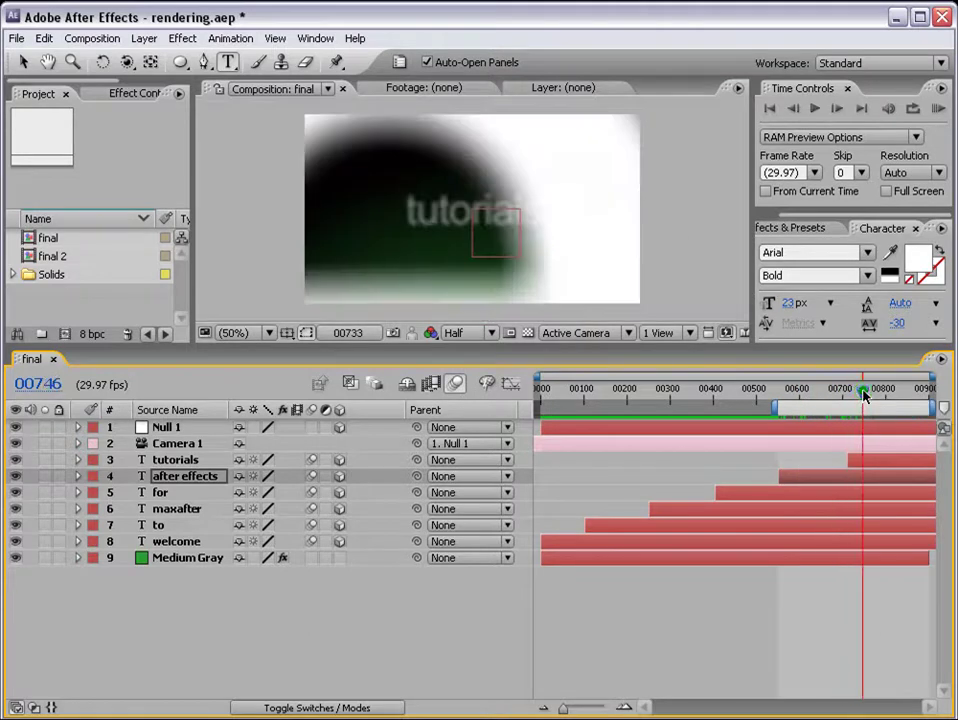
drag(932, 409, 860, 410)
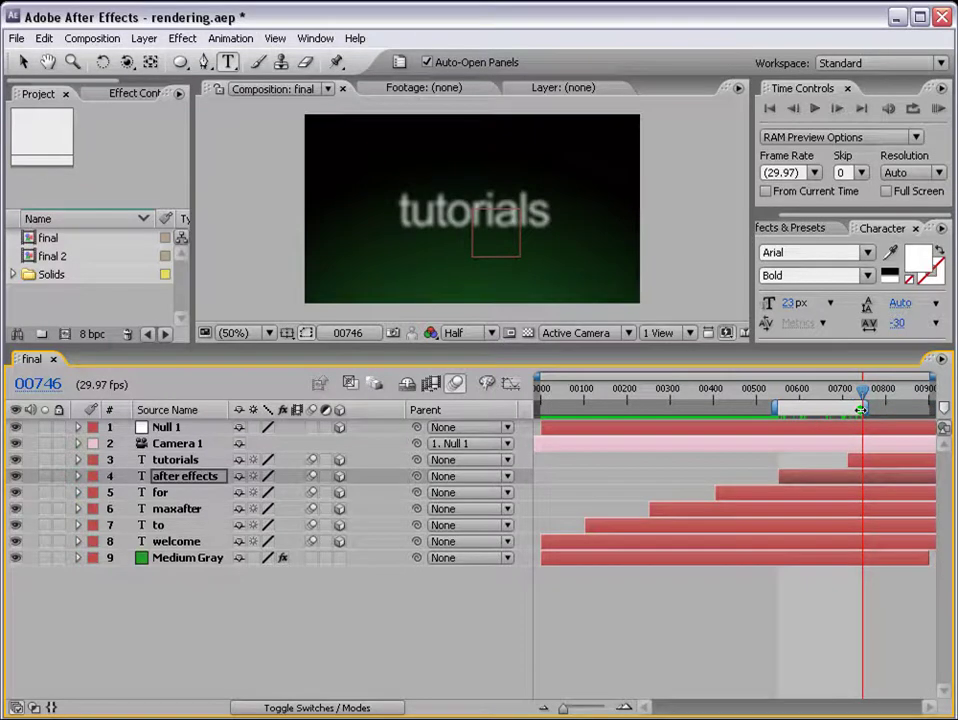
Reset the work-area start to frame 00550 with B and check the end near 00746
click(778, 390)
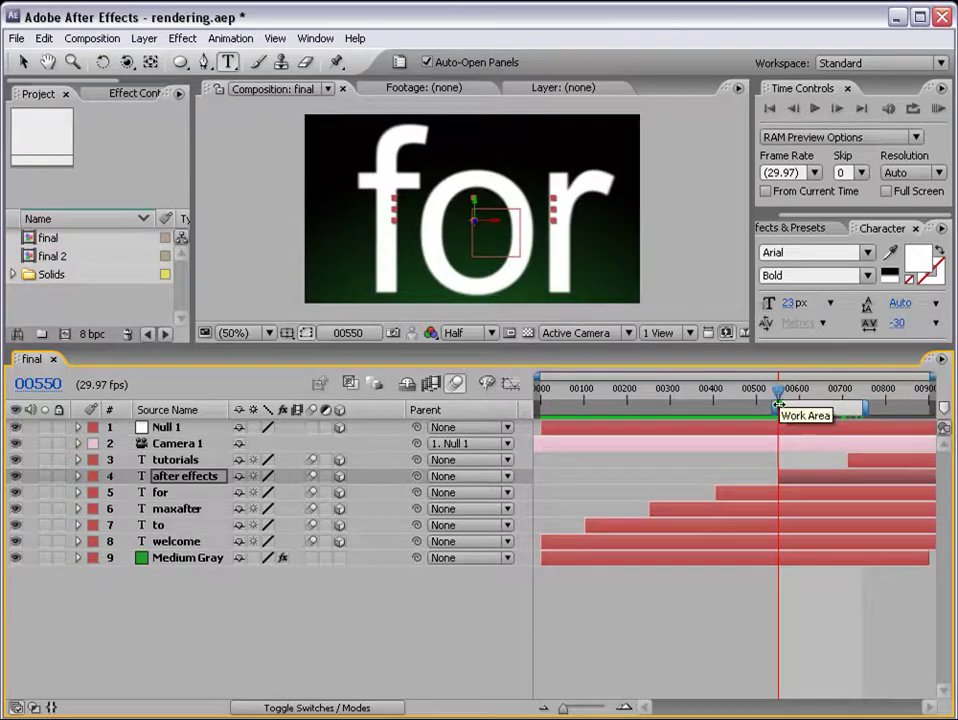
key(b)
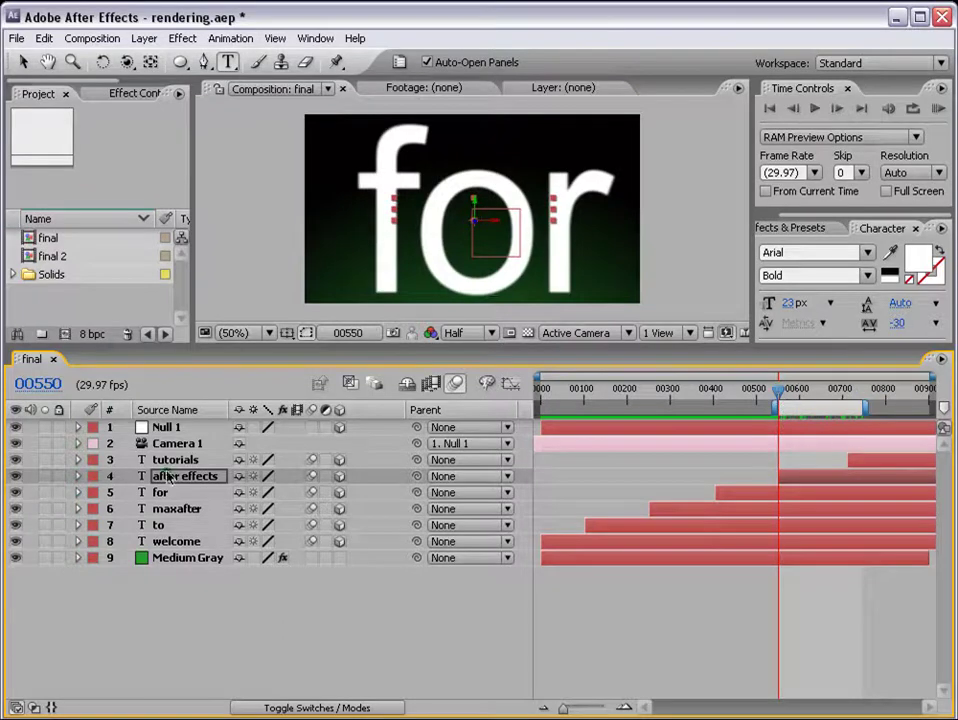
click(833, 392)
drag(833, 397, 862, 392)
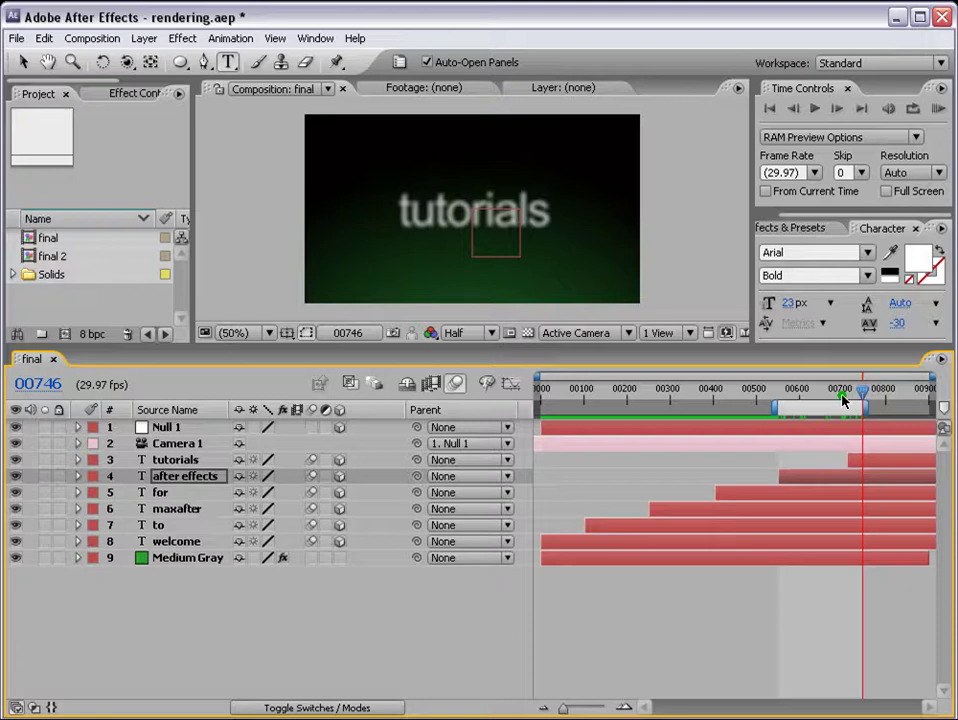
drag(862, 391, 825, 390)
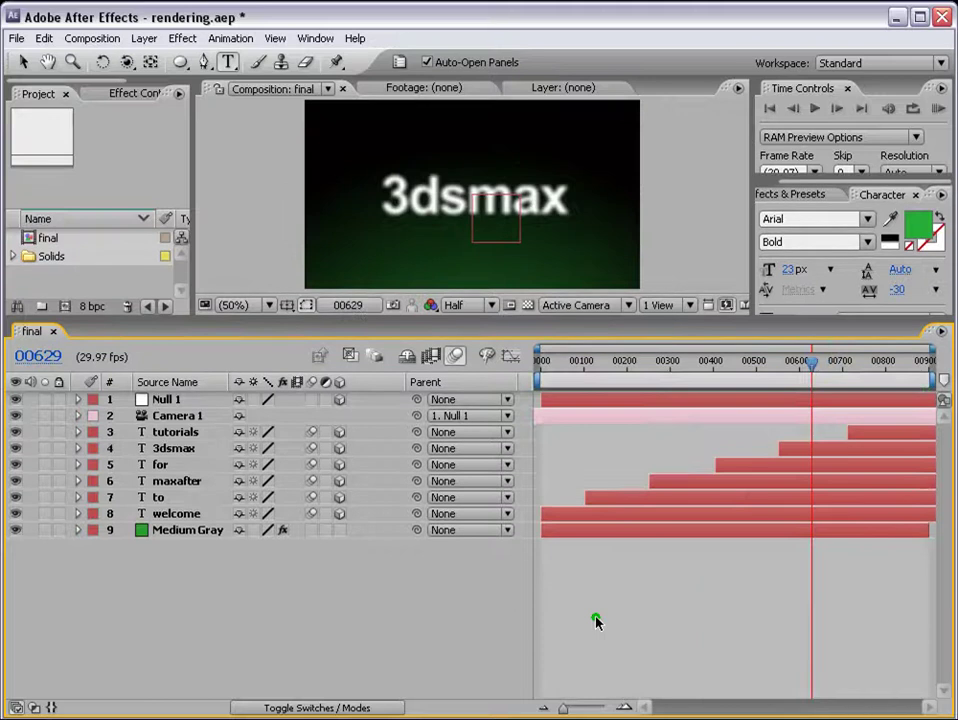
Add the final composition to the render queue using Best Settings render settings
click(94, 38)
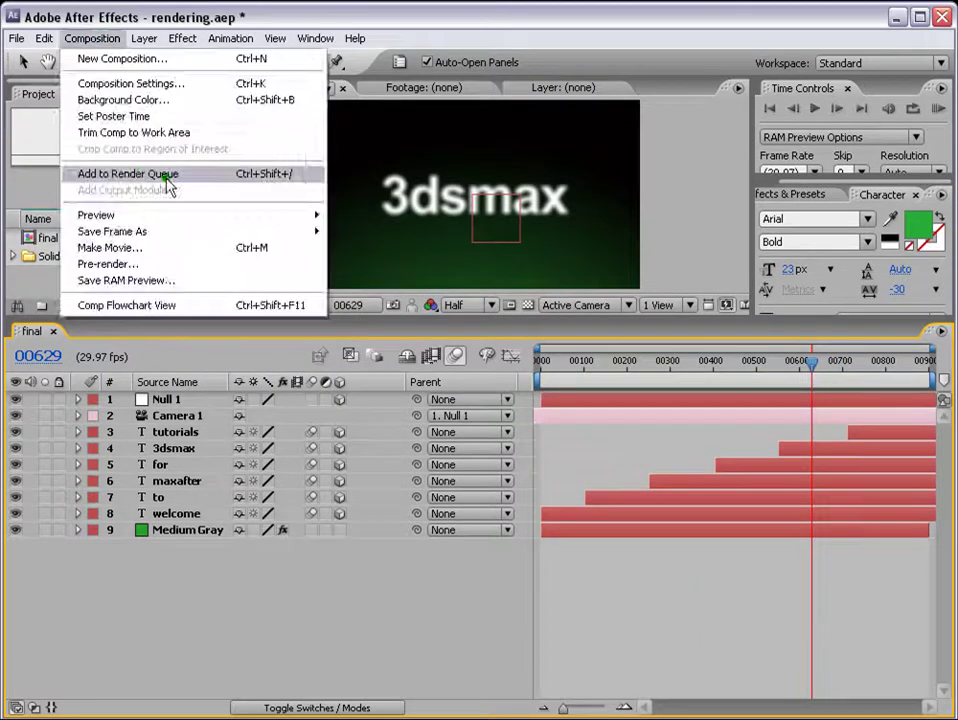
click(128, 174)
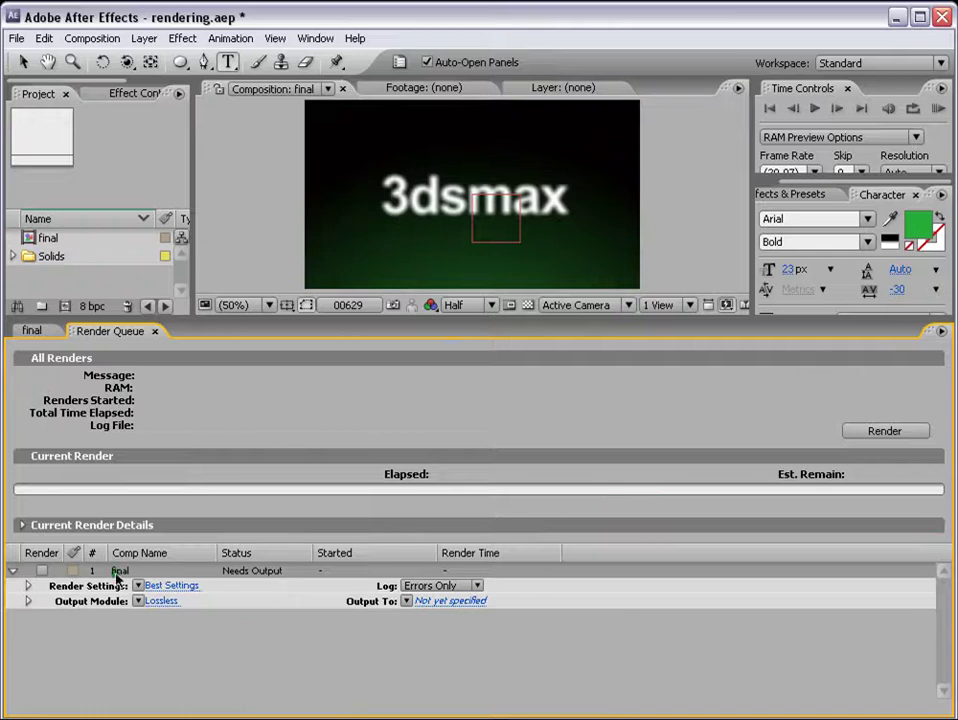
click(168, 588)
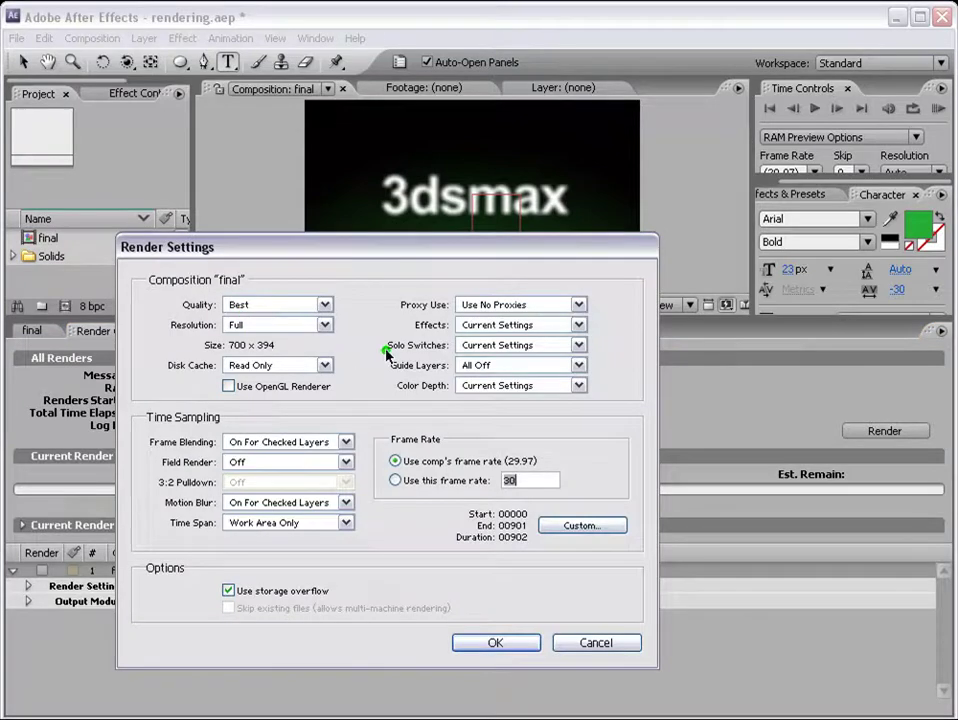
click(495, 640)
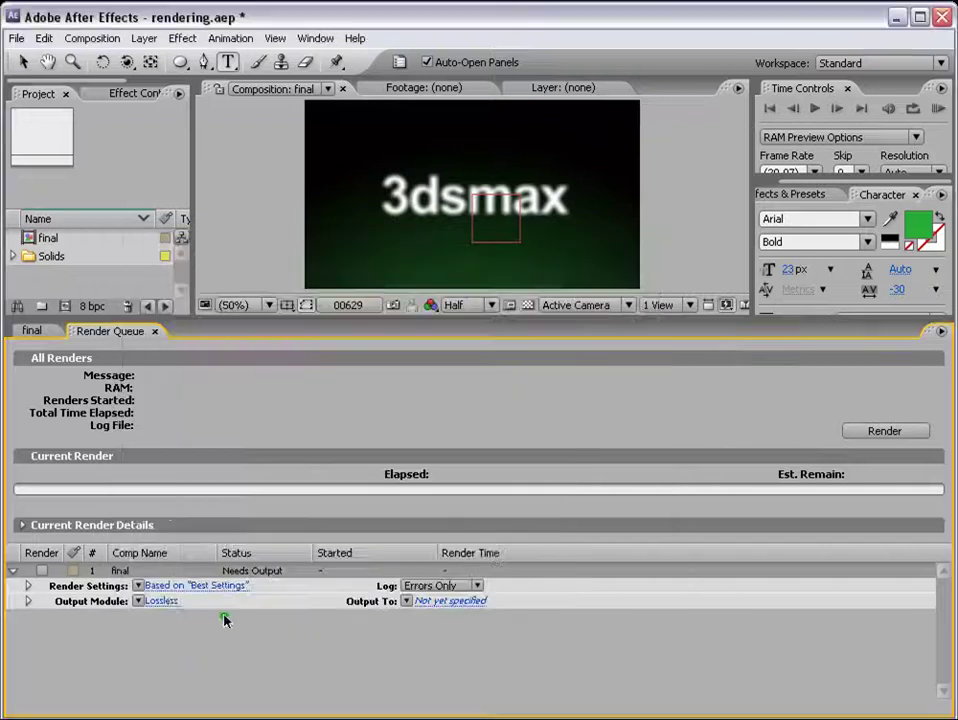
Set the output module to JPEG Sequence with quality 10 (Maximum)
click(160, 601)
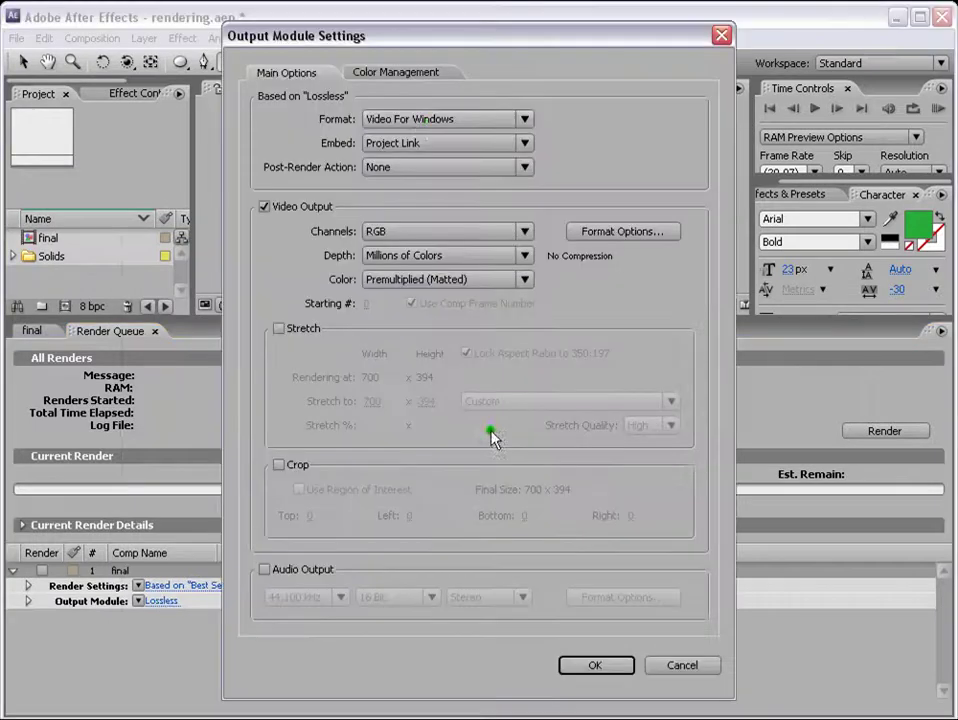
click(522, 120)
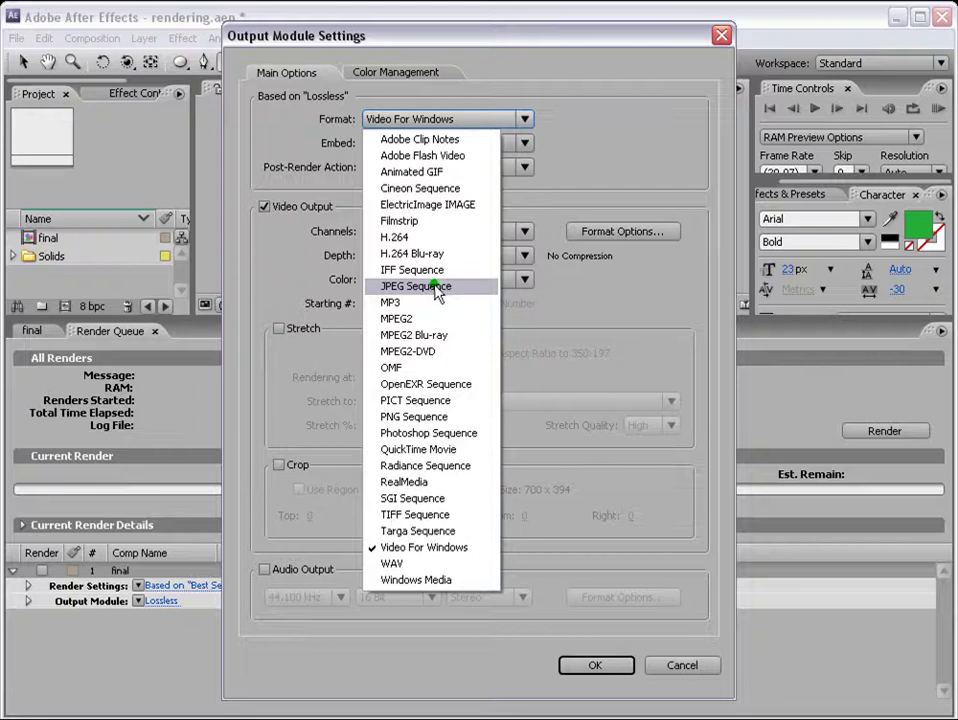
click(437, 288)
click(606, 233)
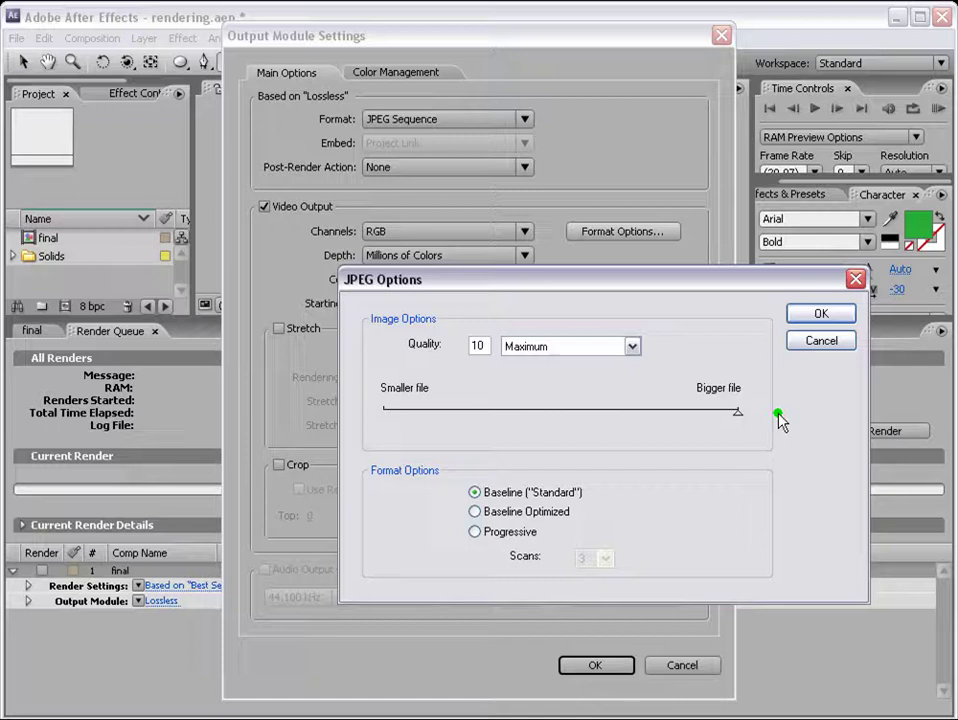
click(814, 316)
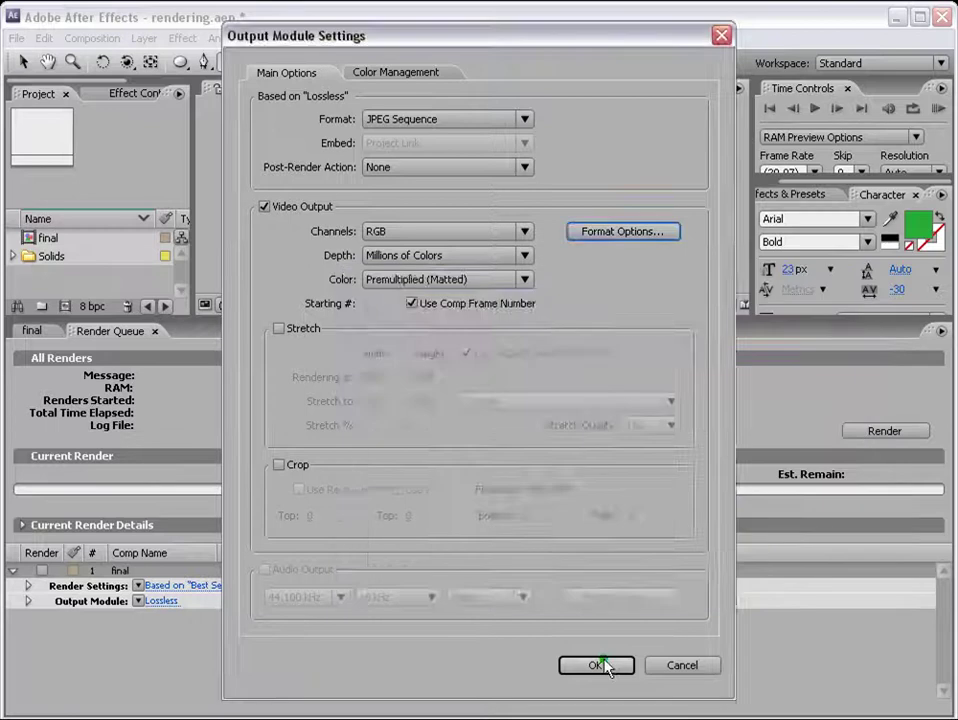
click(598, 665)
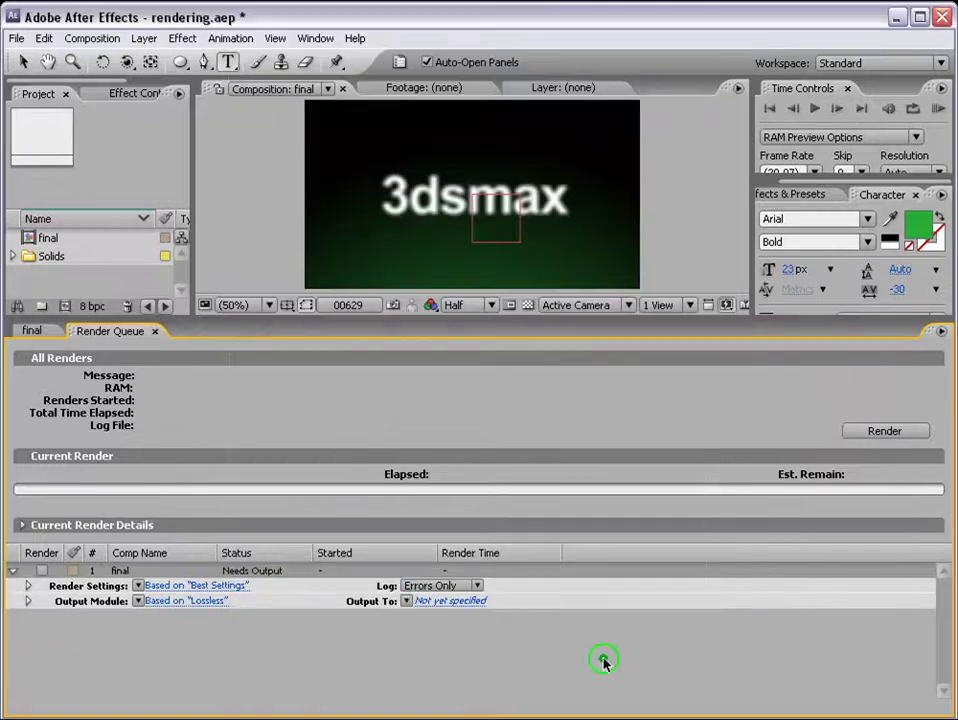
Output to final_[#####].jpg and enable Skip existing files in Render Settings
click(447, 602)
click(829, 604)
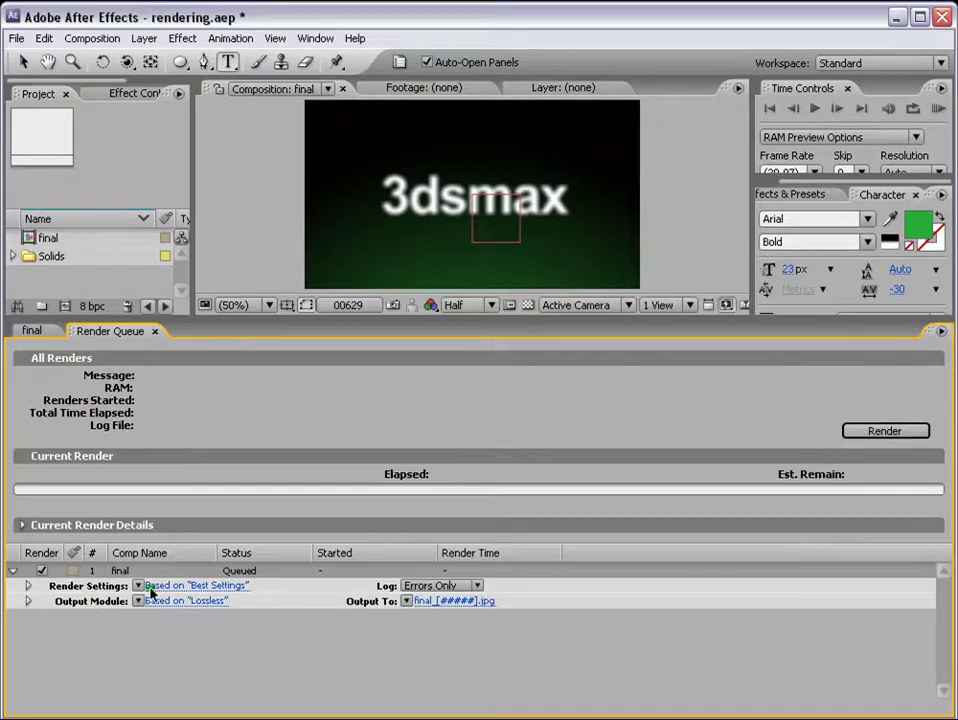
click(233, 587)
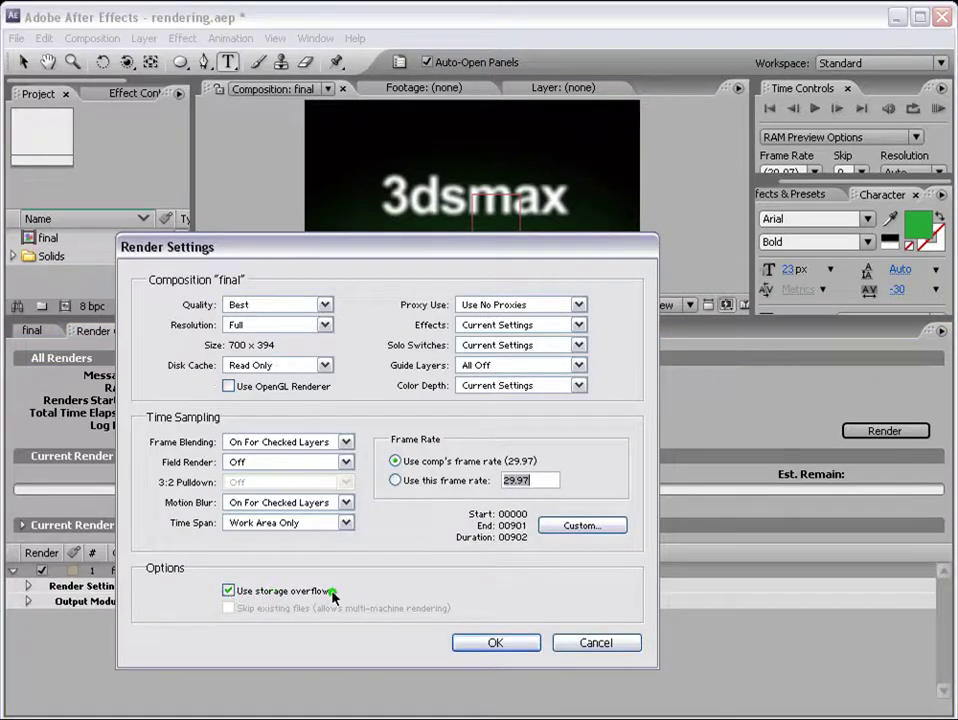
click(228, 591)
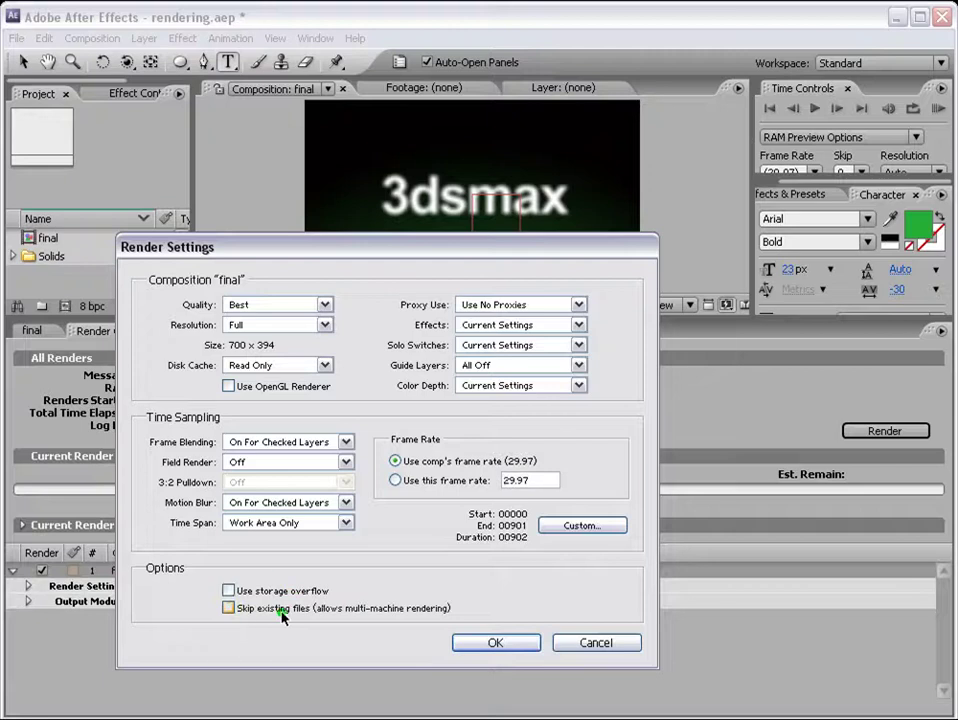
click(228, 608)
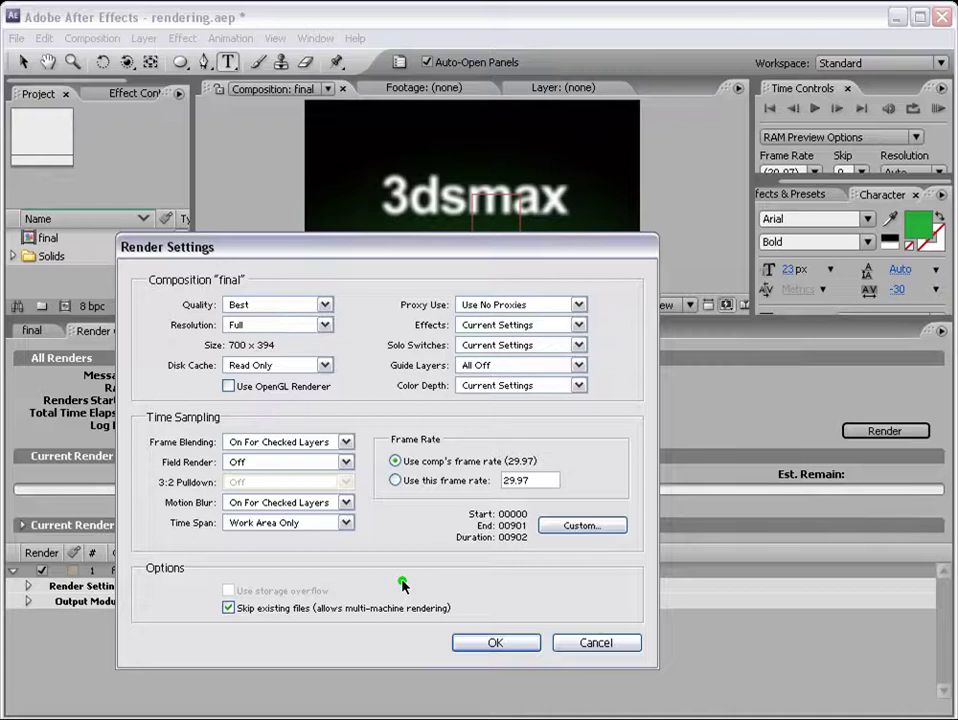
click(492, 643)
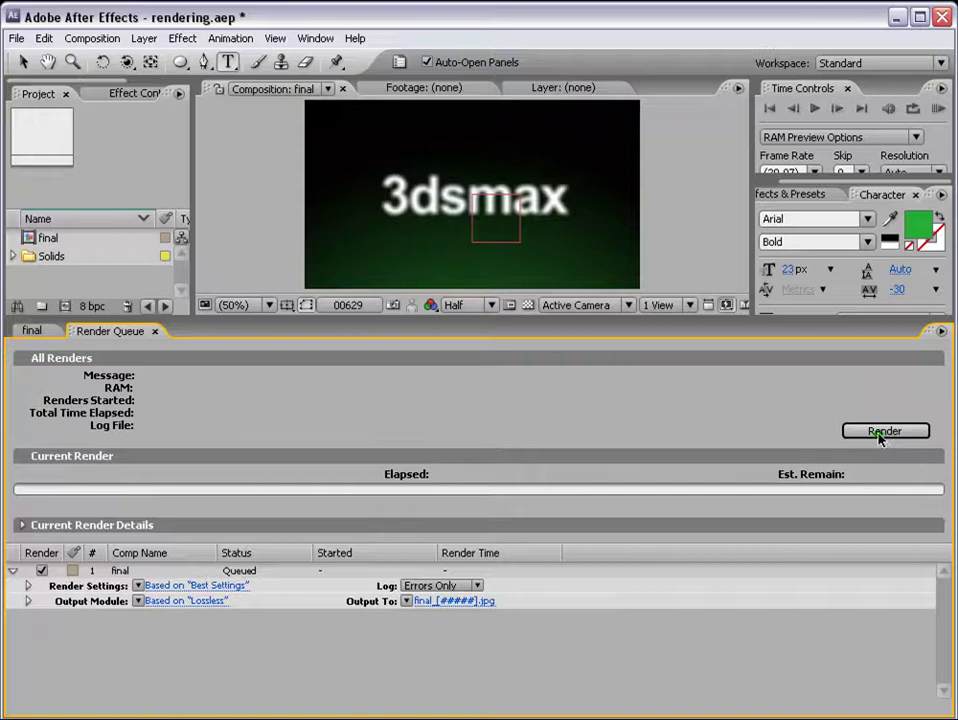
Save the project and hide the Render Queue panel from the Window menu
click(18, 40)
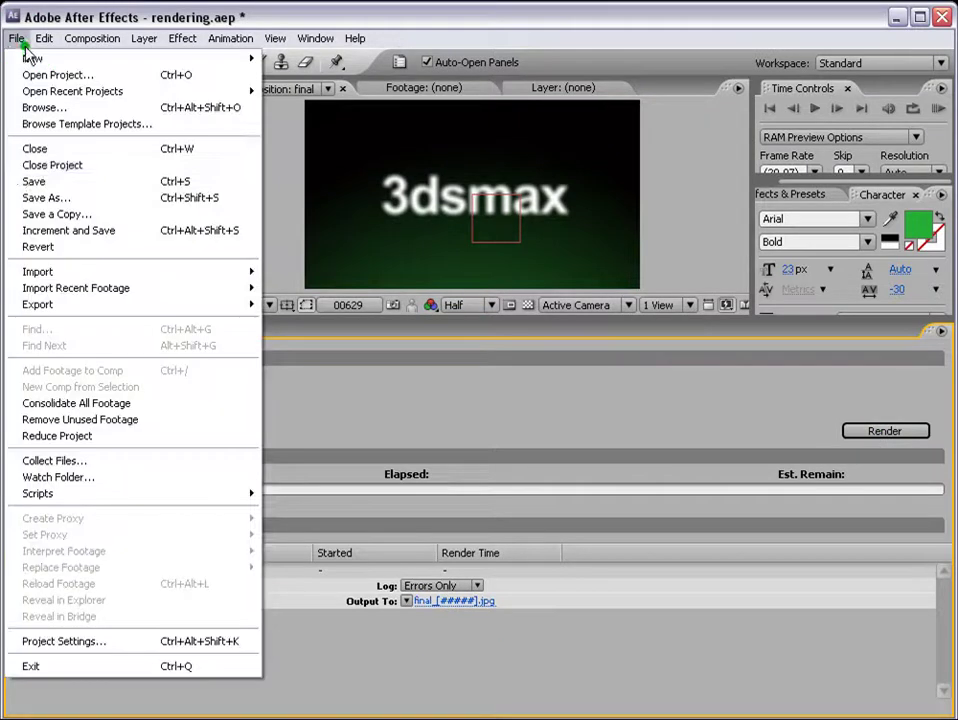
click(30, 181)
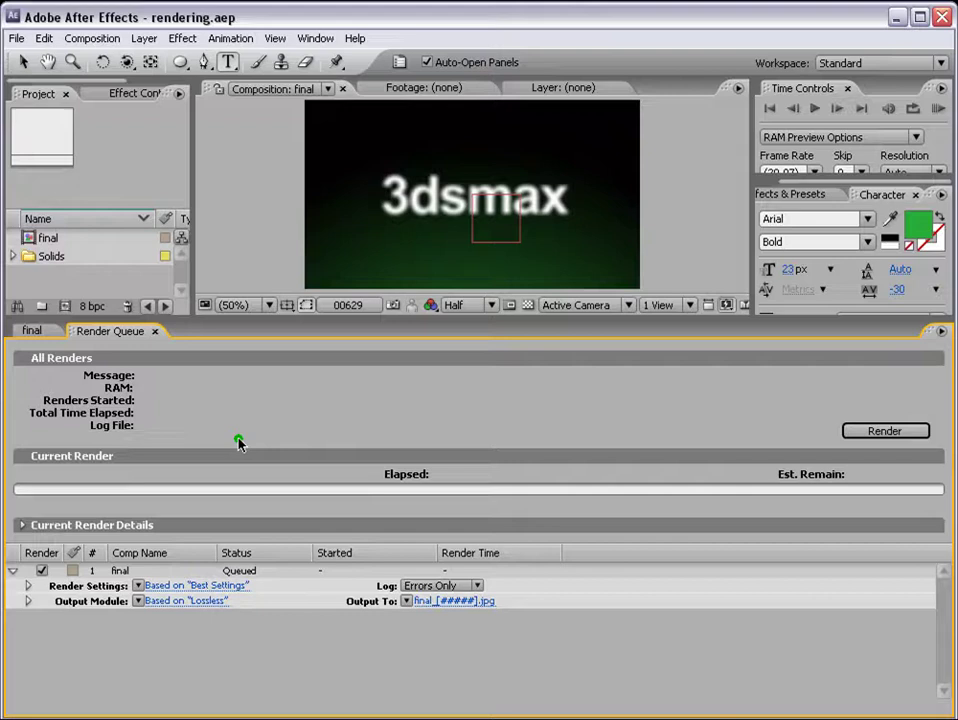
click(92, 38)
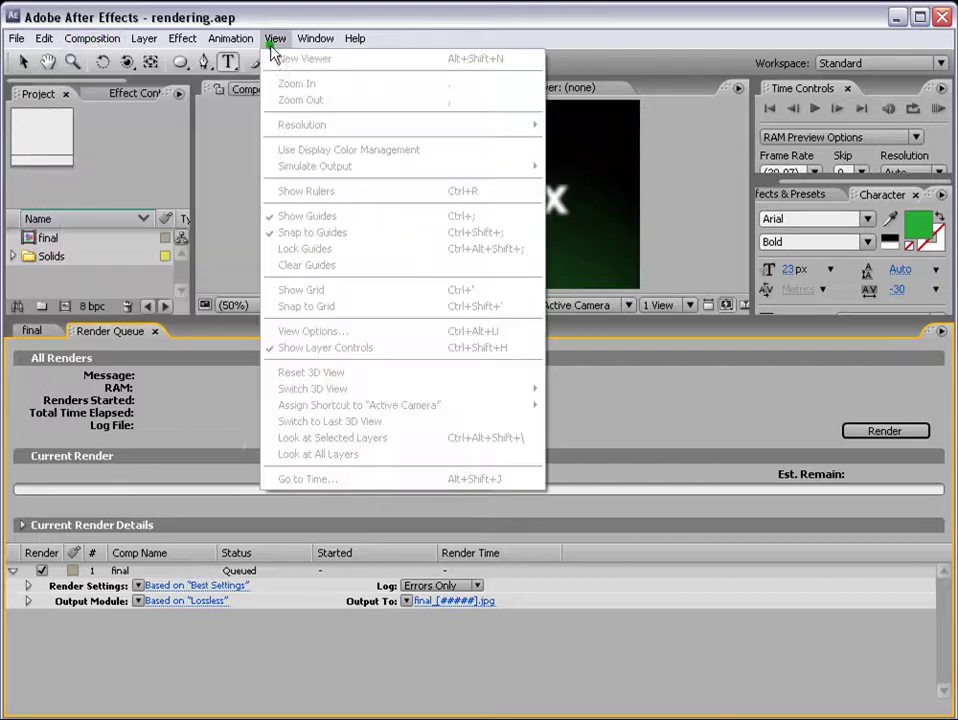
mouse_move(315, 38)
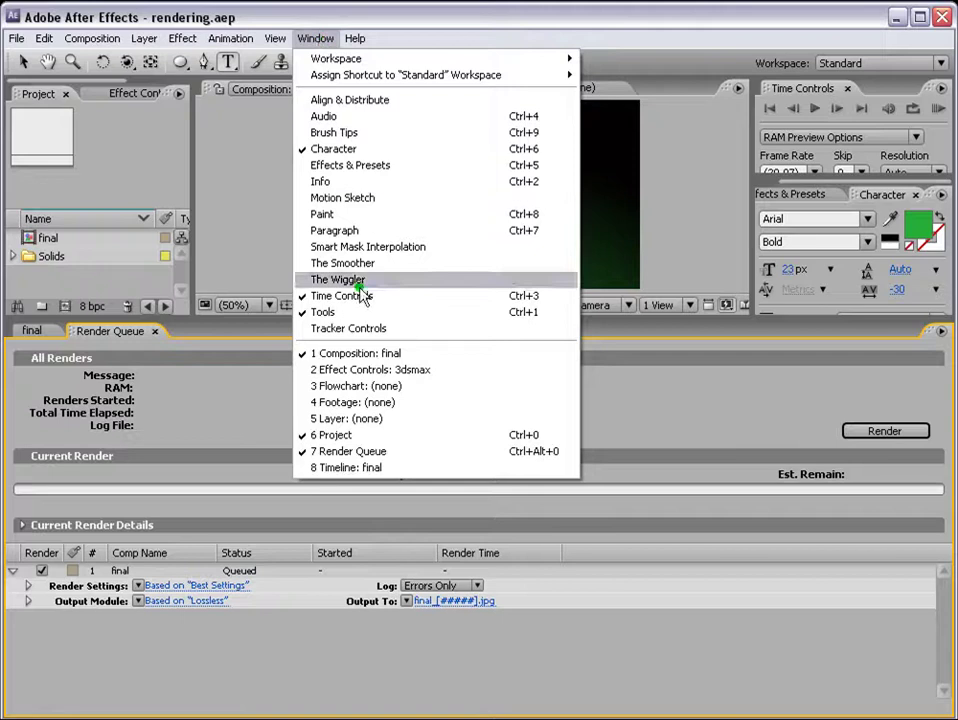
click(362, 452)
click(313, 38)
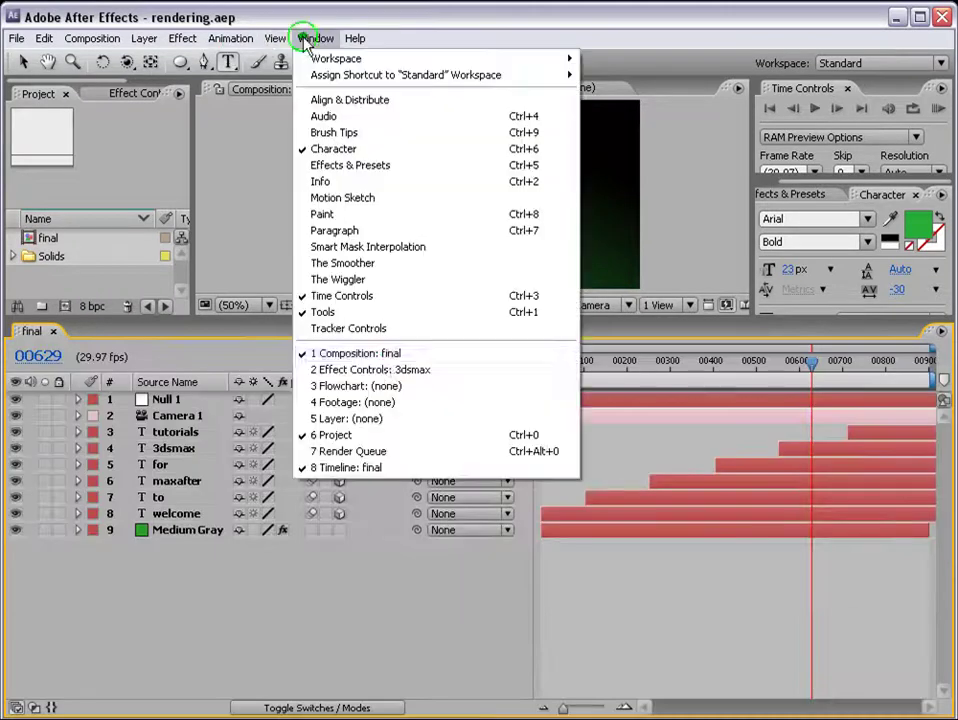
Reopen the Render Queue, render the final comp until Done, and close the queue
click(372, 452)
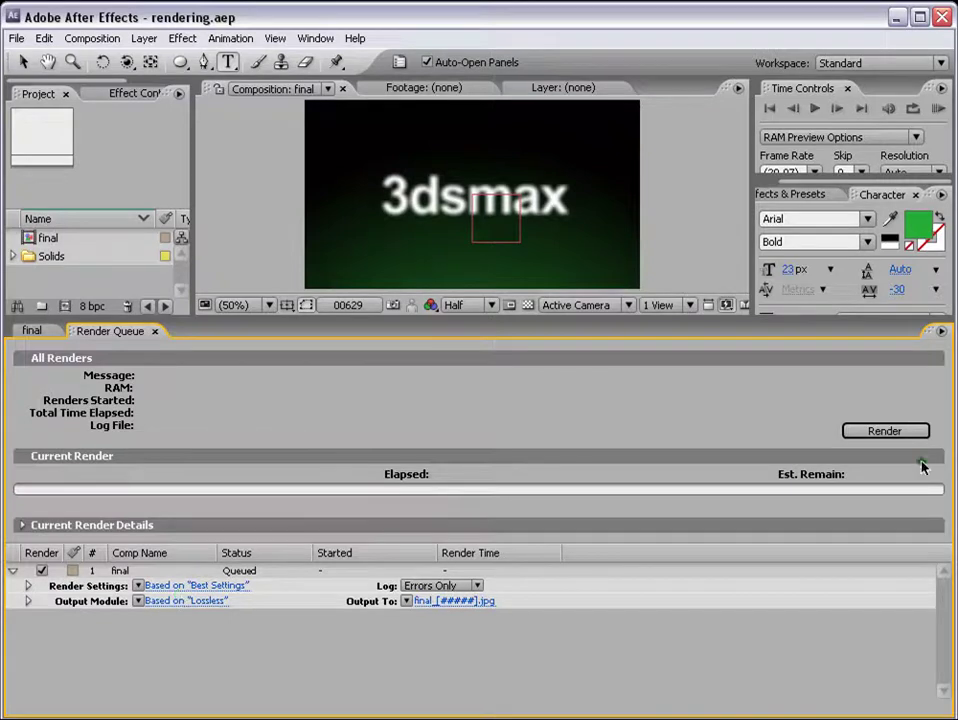
click(893, 431)
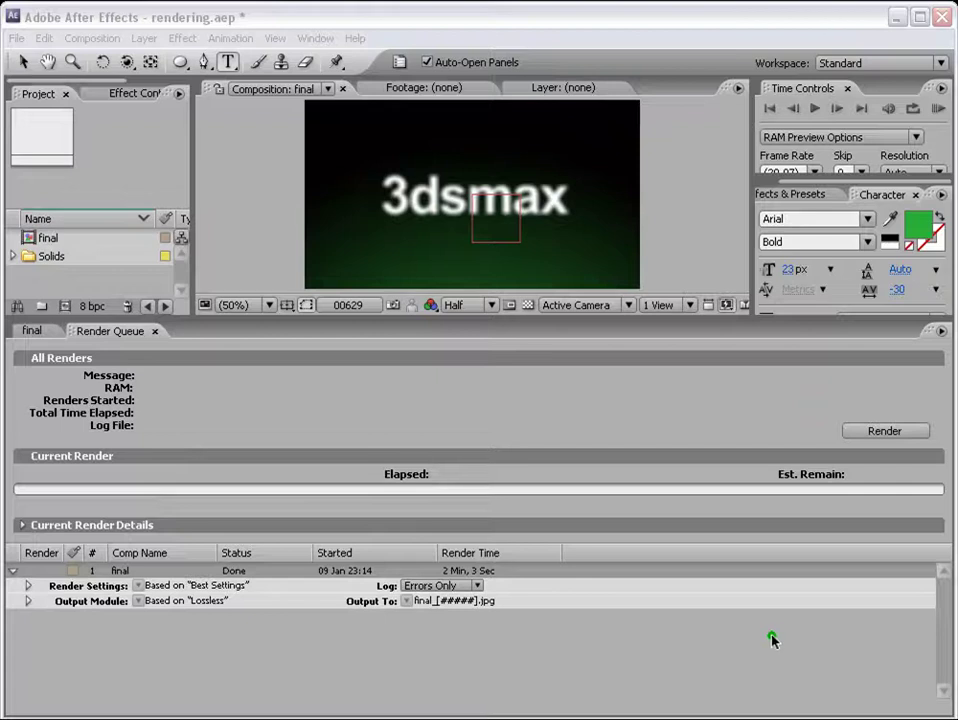
click(153, 332)
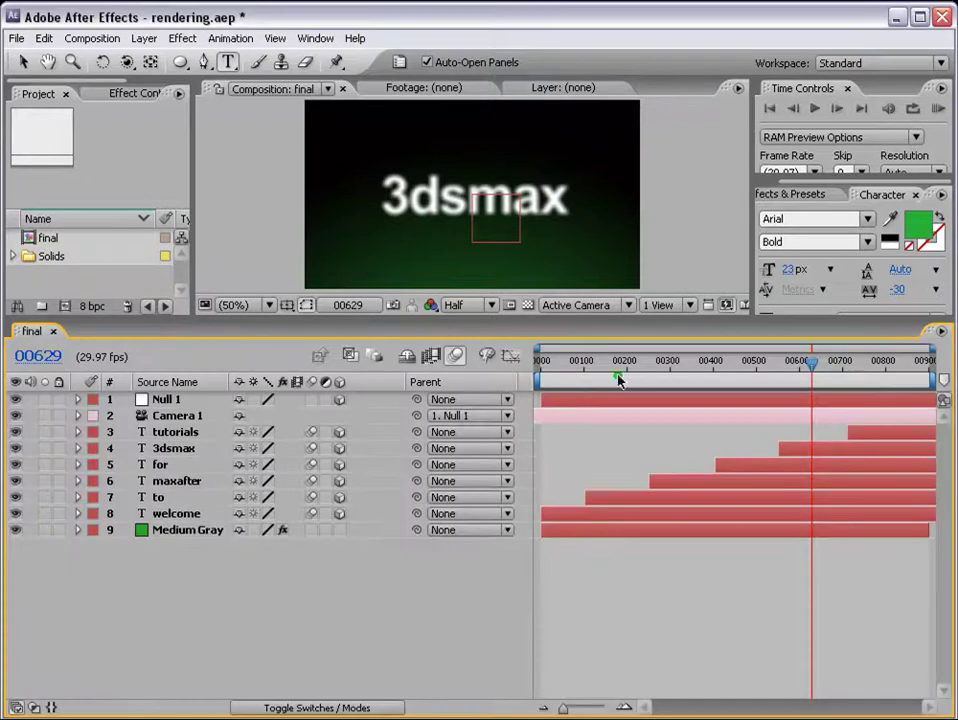
Enlarge the viewer and change the 3dsmax text layer to read 'after effects'
drag(505, 320, 505, 422)
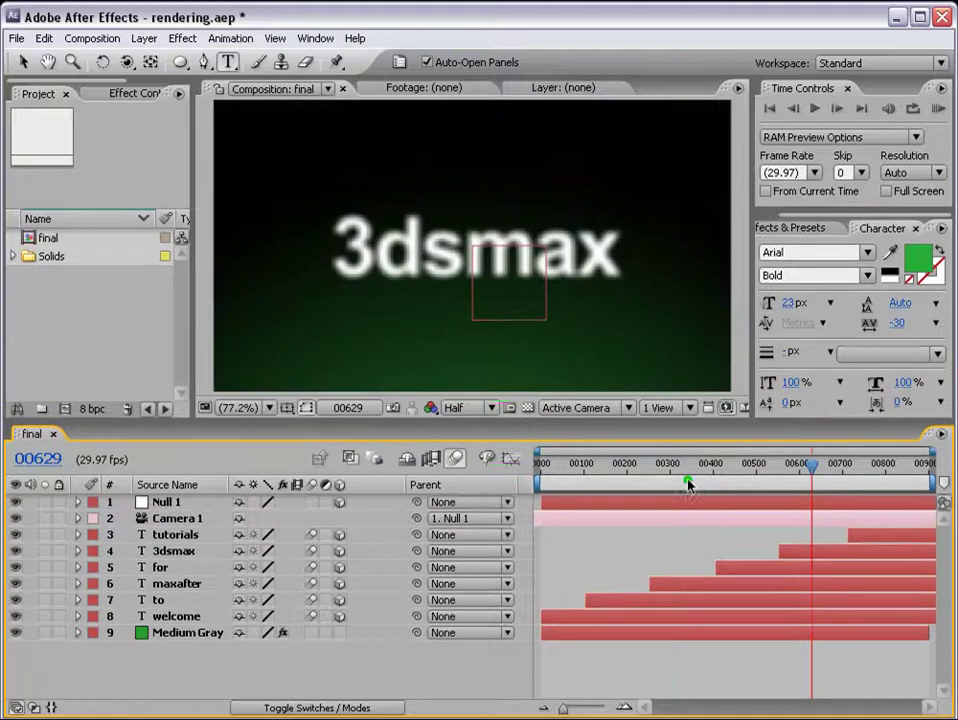
drag(688, 484, 805, 484)
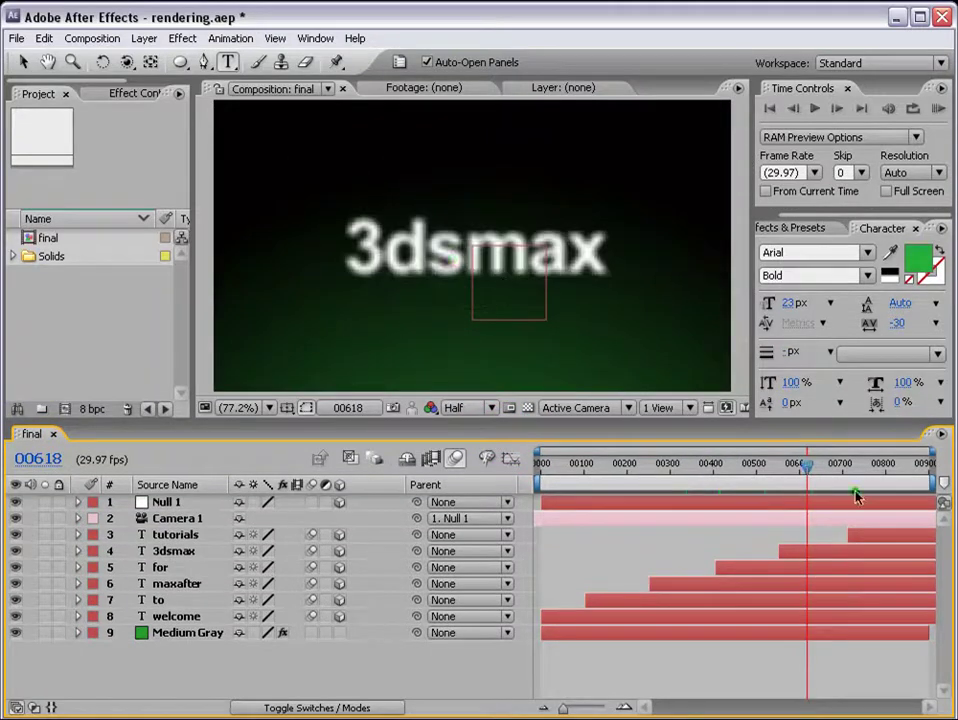
click(804, 550)
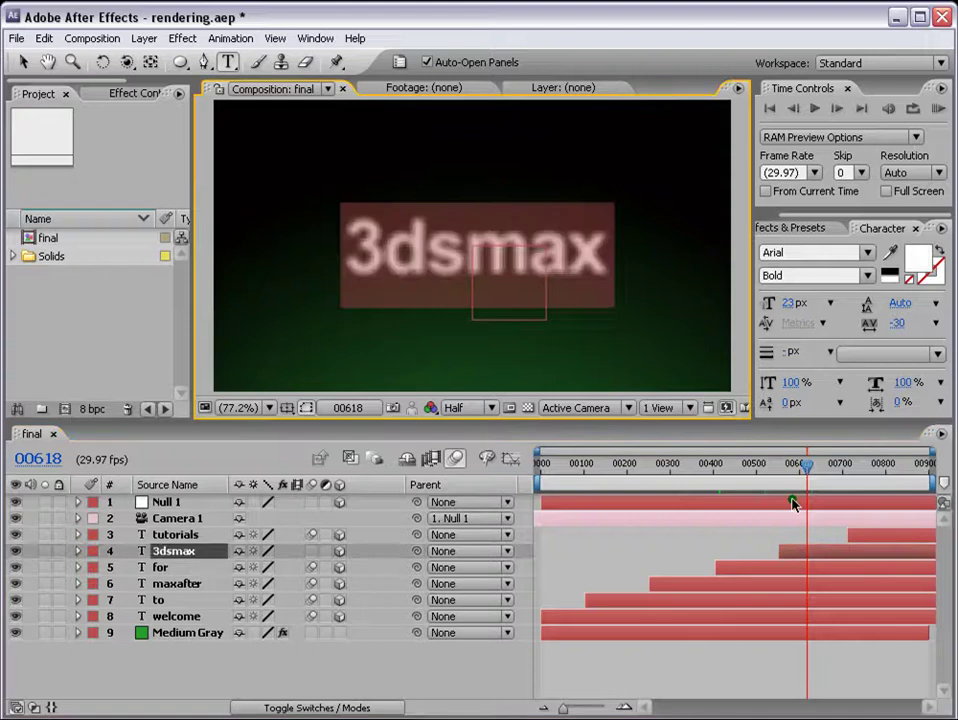
text(after effe)
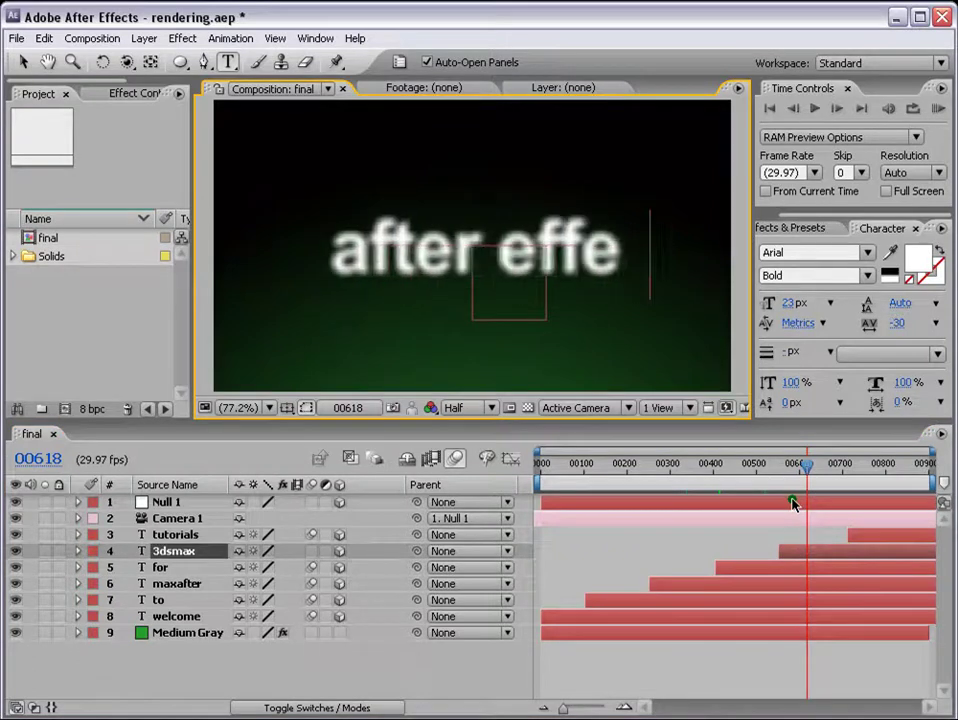
text(cts)
click(793, 463)
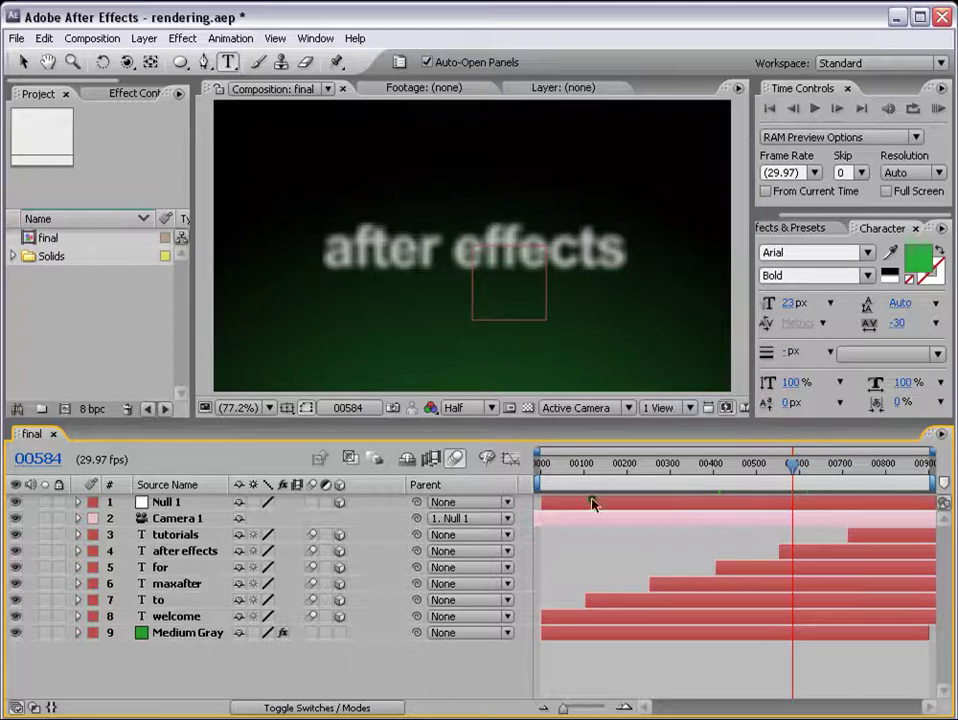
Set the work area to frames 550–755 and check both ends
drag(793, 463, 778, 470)
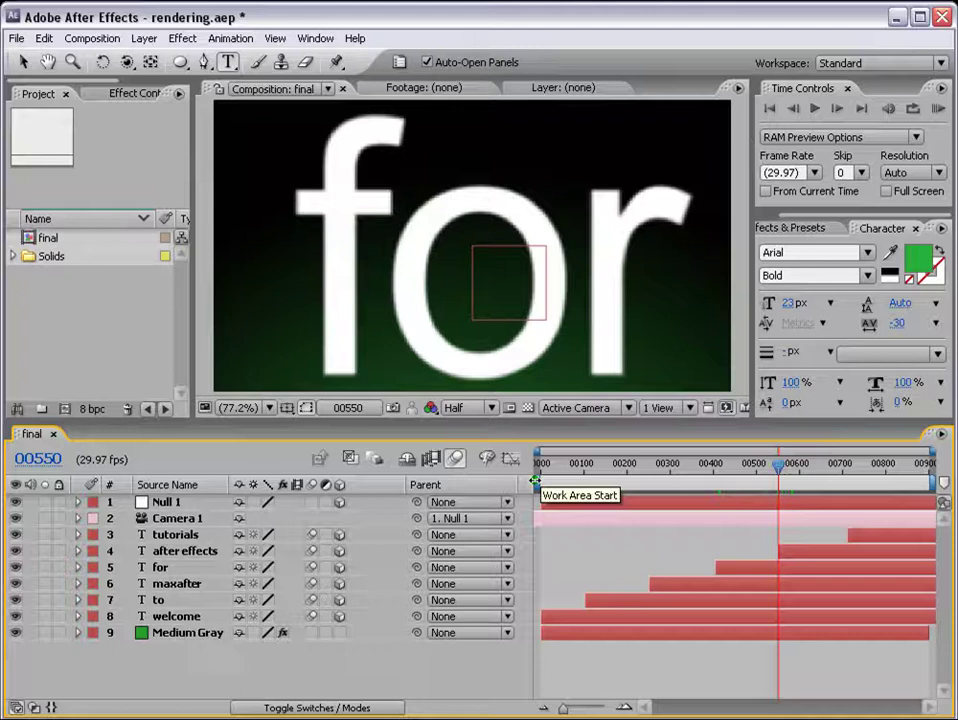
drag(537, 481, 867, 468)
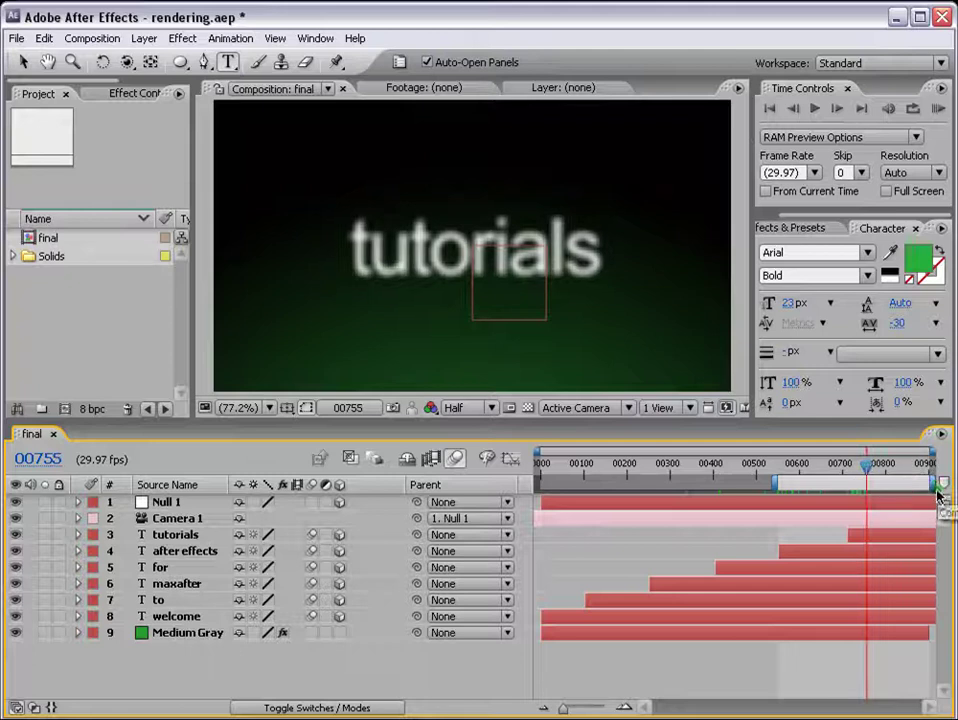
key(n)
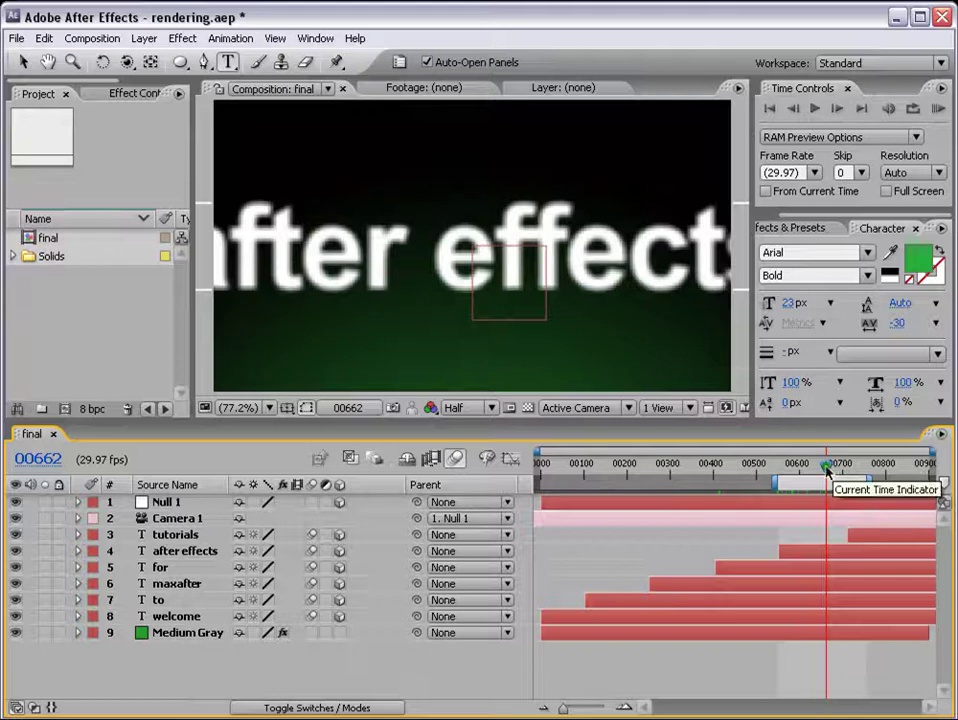
drag(826, 470, 781, 467)
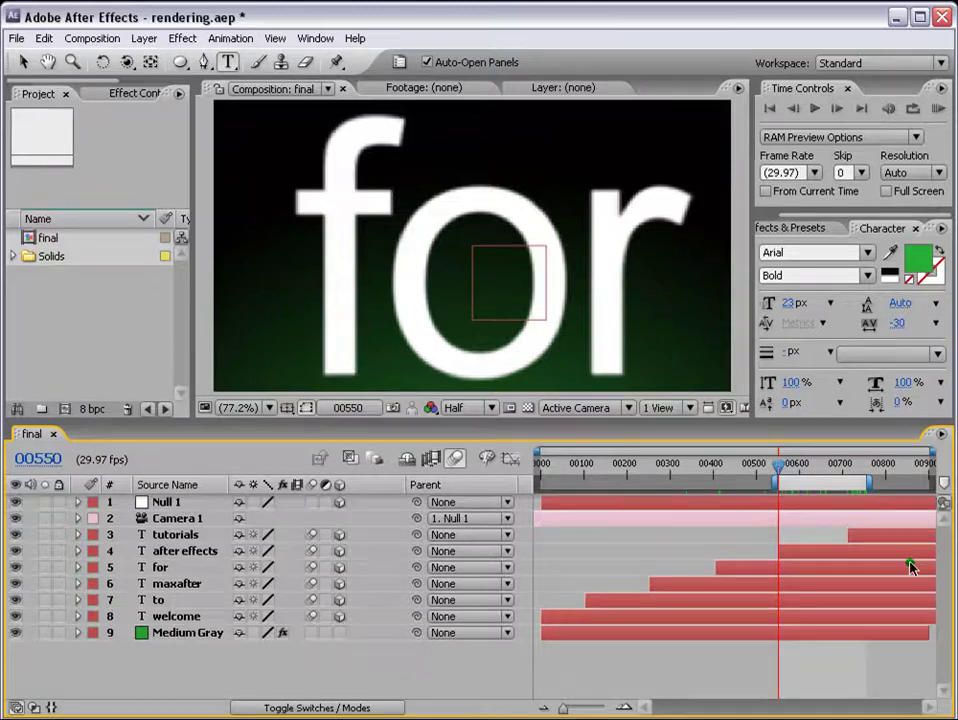
drag(781, 467, 864, 468)
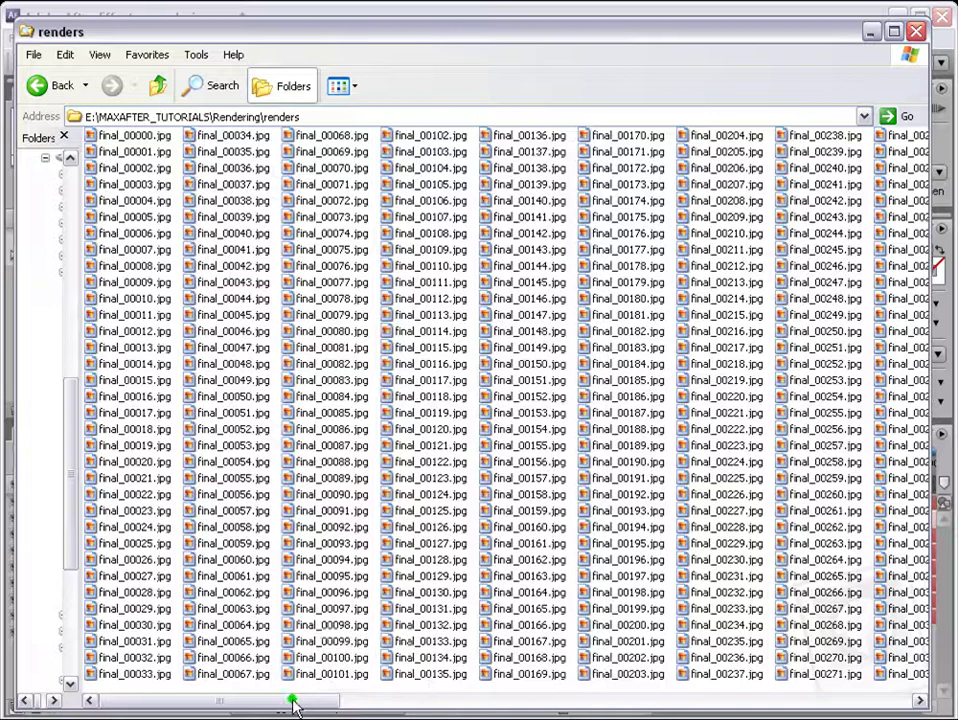
Delete the 206 frames final_00550 to final_00755.jpg, then return to After Effects
drag(292, 705, 671, 152)
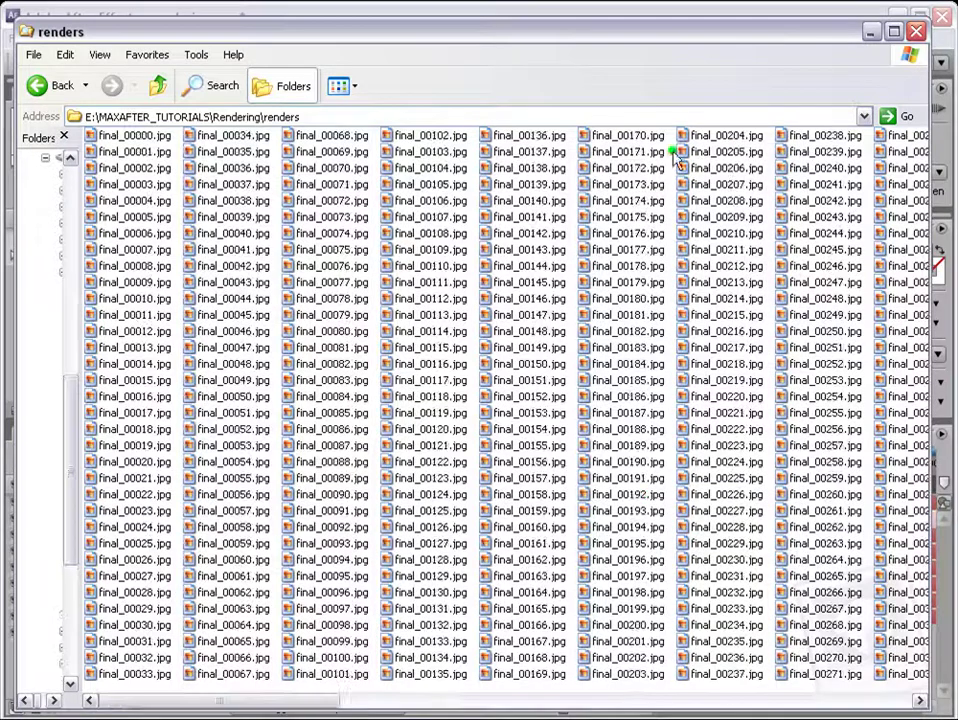
click(622, 384)
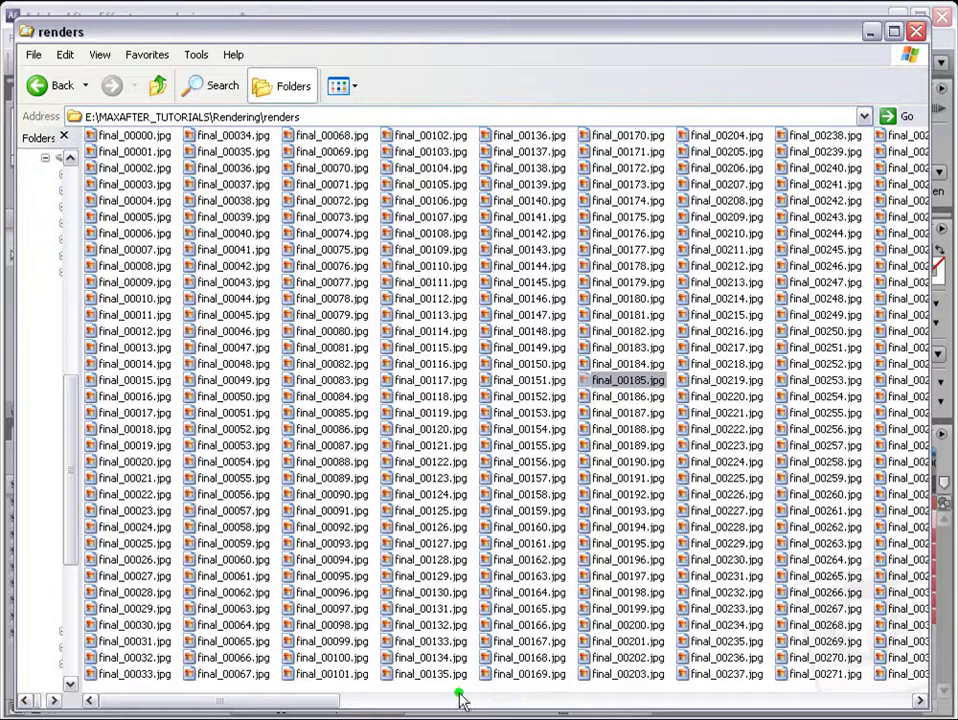
drag(316, 697, 633, 707)
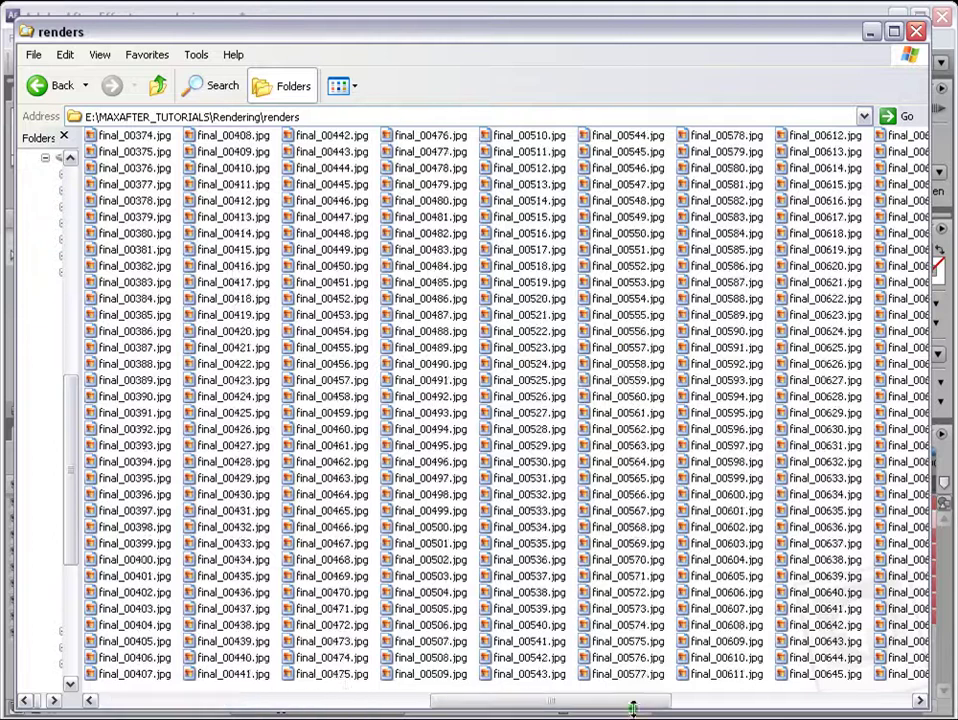
click(629, 234)
drag(502, 701, 637, 705)
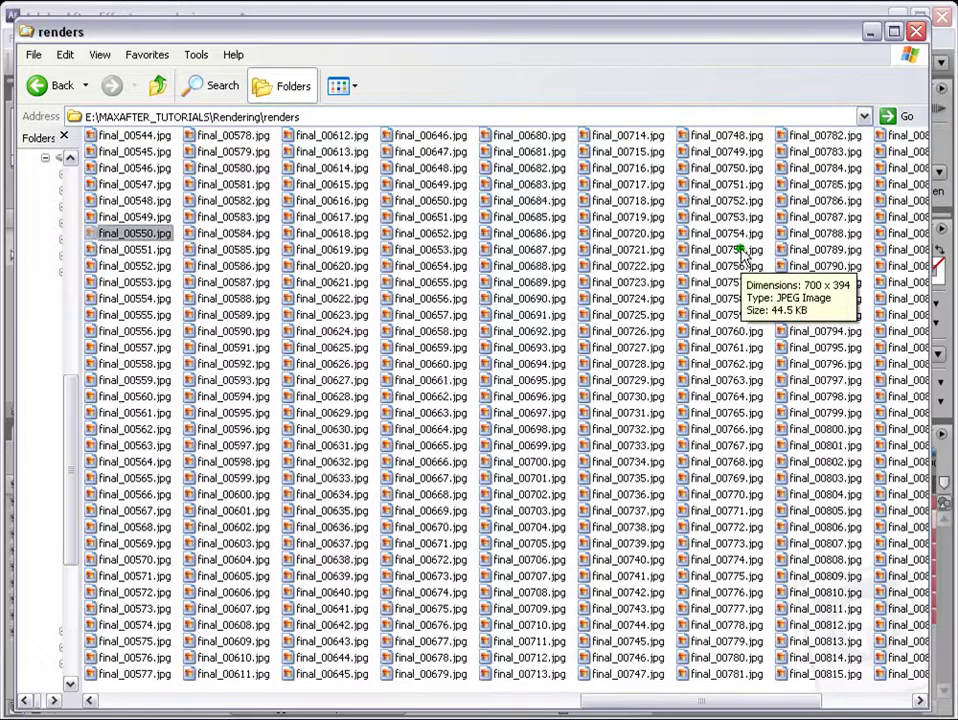
shift+click(740, 250)
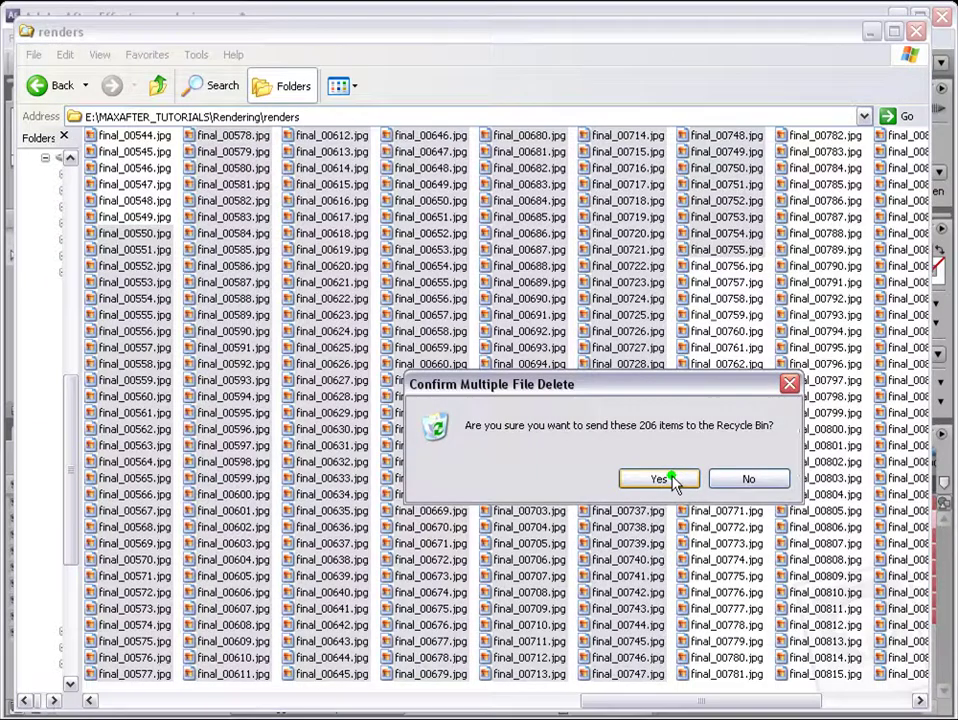
click(675, 483)
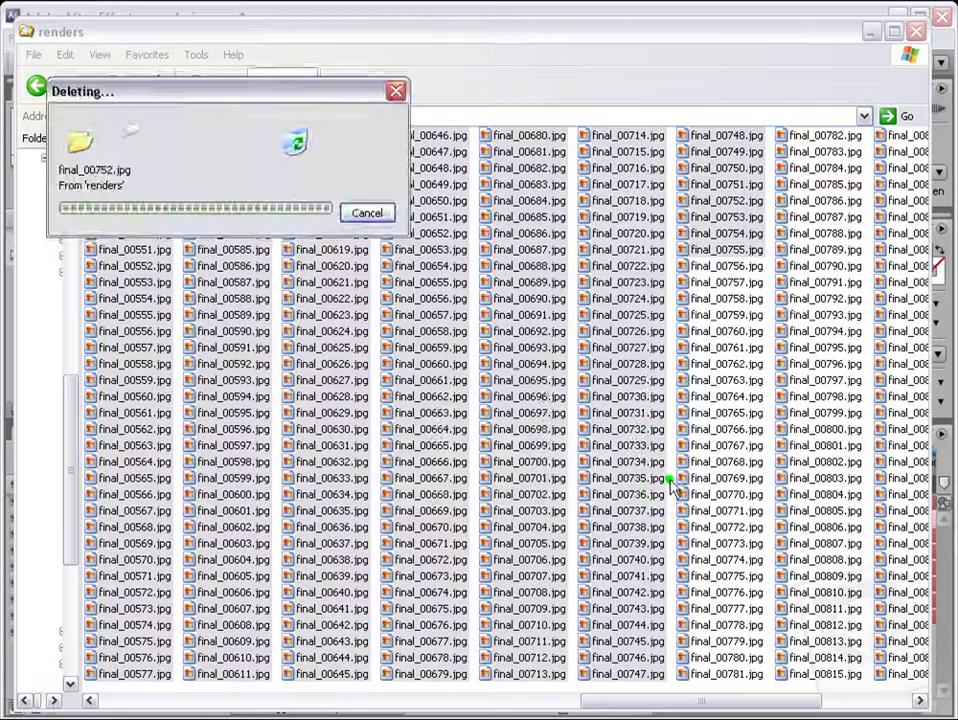
click(791, 15)
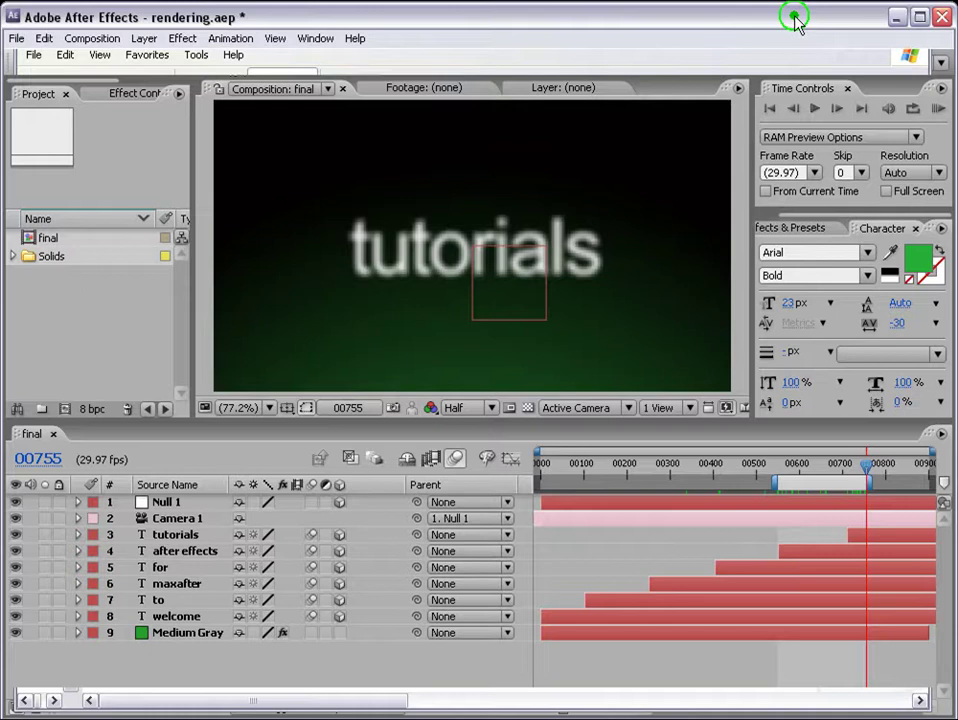
Extend the work area to the full comp length and add final to the Render Queue
drag(776, 483, 541, 483)
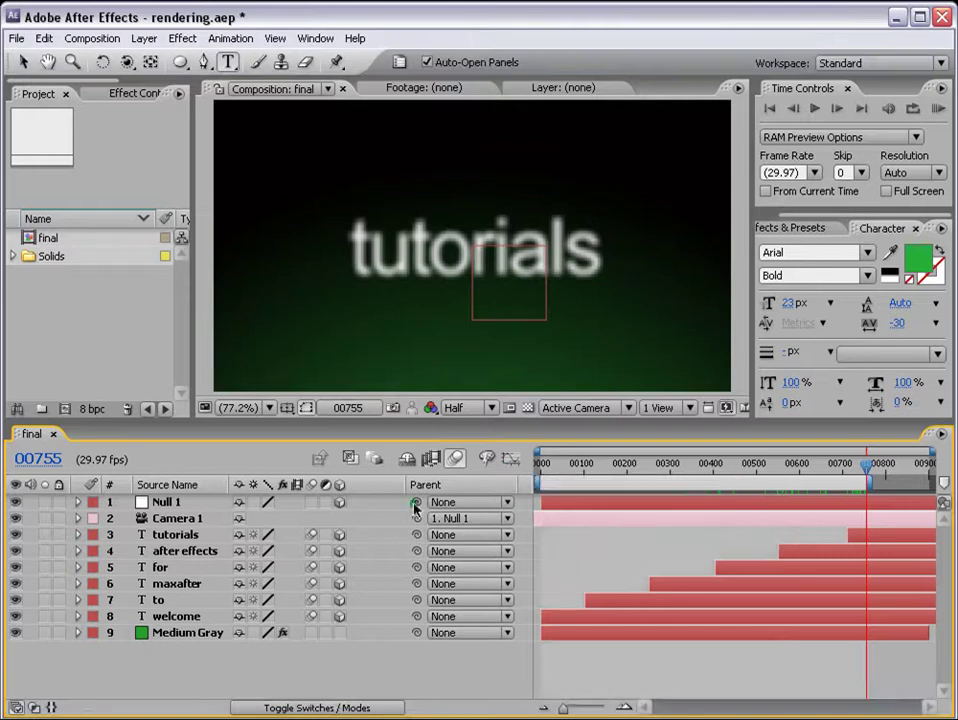
drag(868, 481, 935, 481)
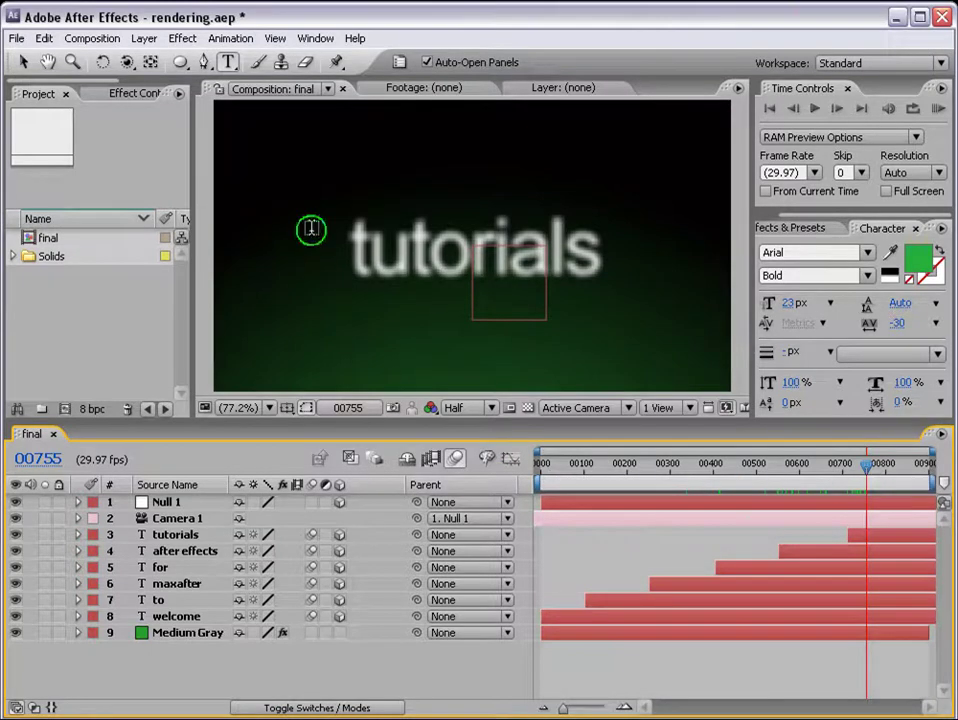
click(92, 40)
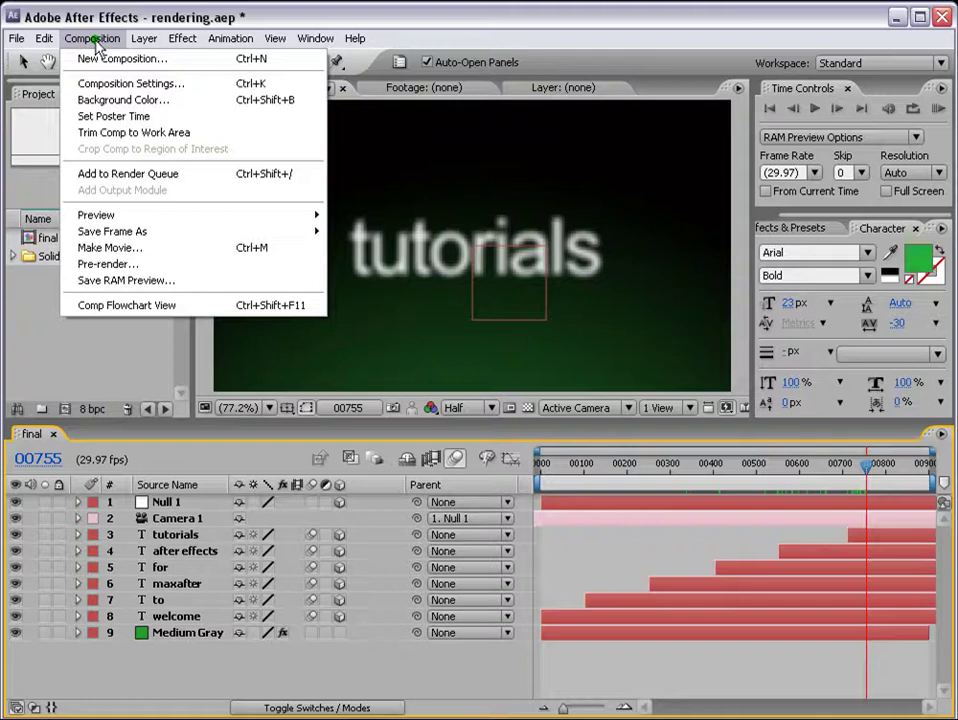
click(129, 175)
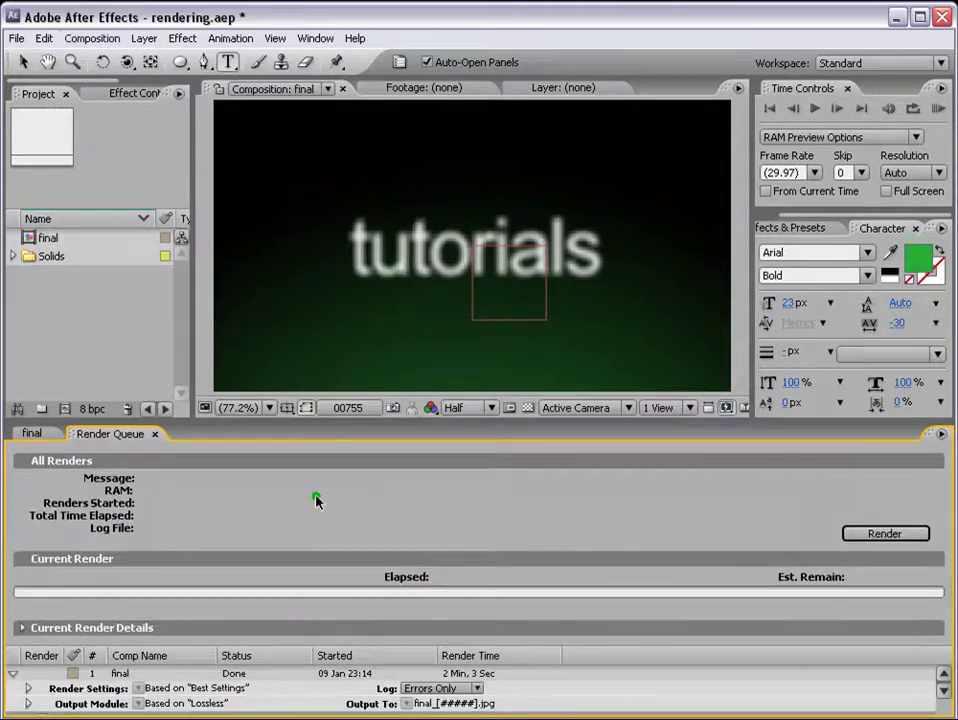
Replace the new queue item with a duplicate of the JPEG render and open its Render Settings
drag(326, 420, 326, 326)
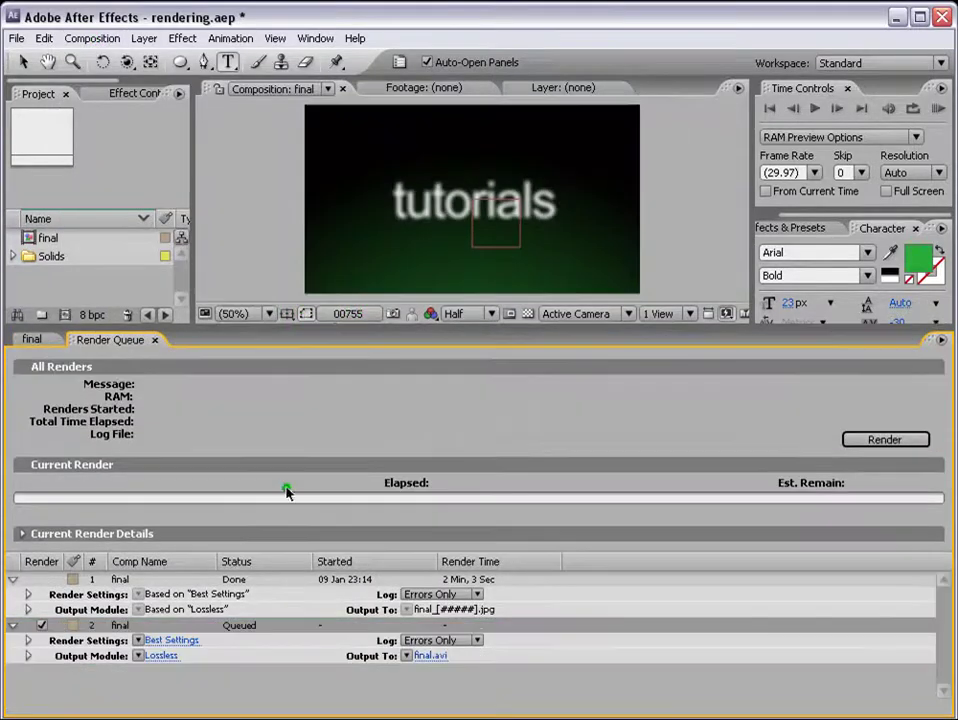
click(137, 625)
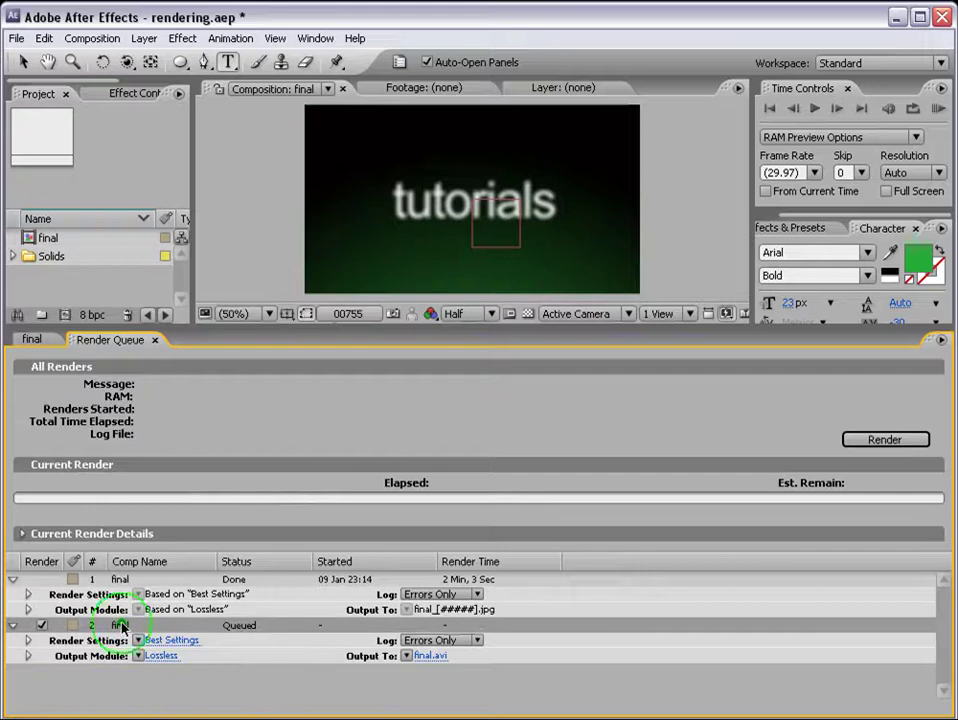
key(Delete)
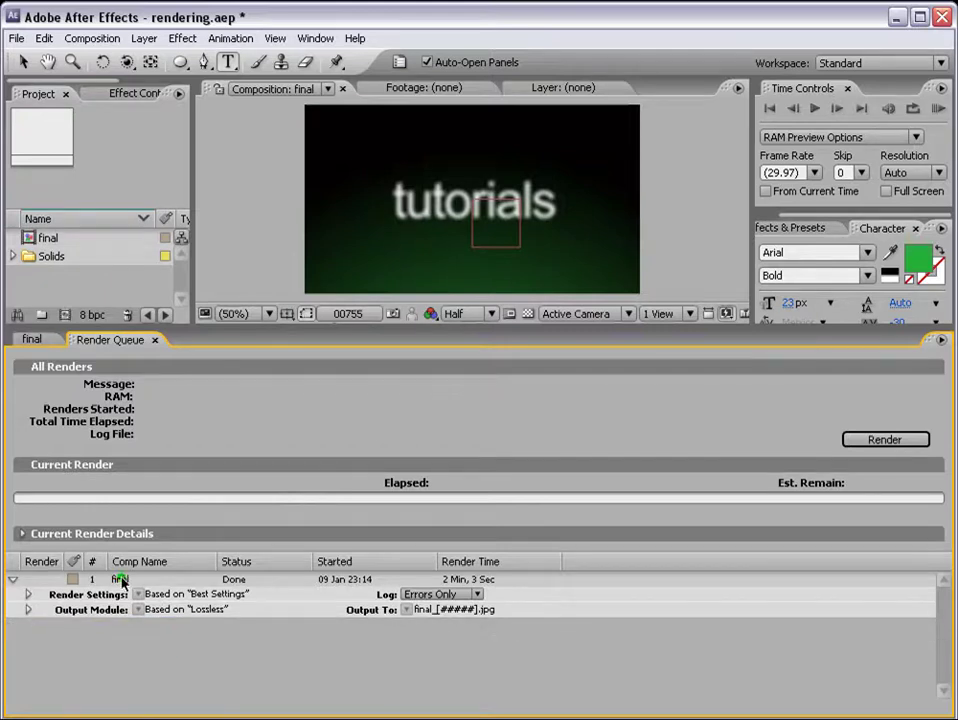
key(ctrl+z)
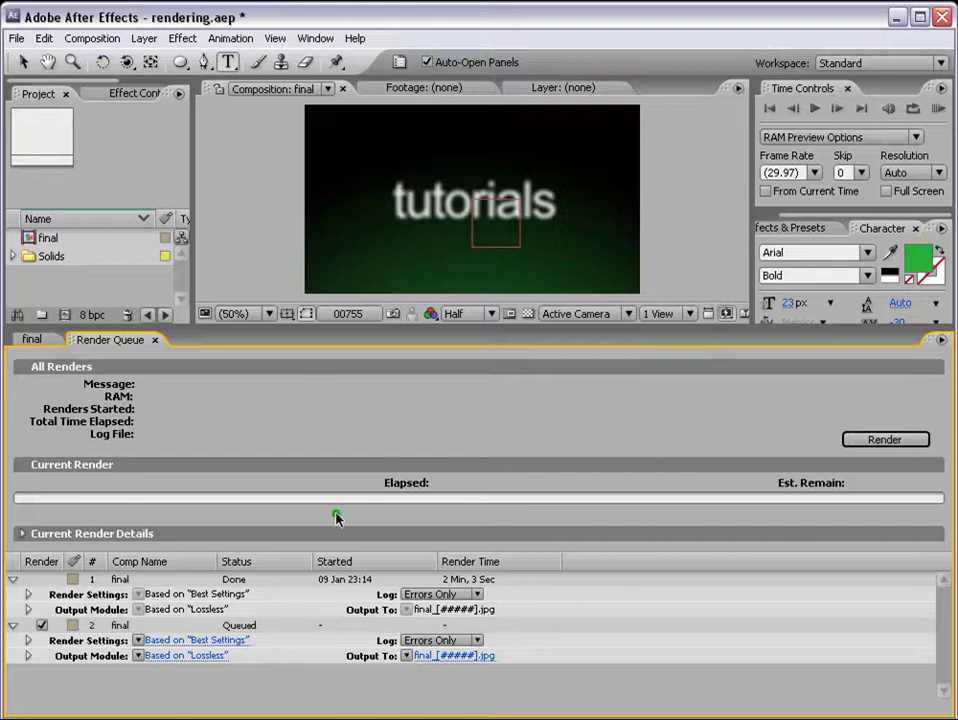
drag(356, 328, 356, 286)
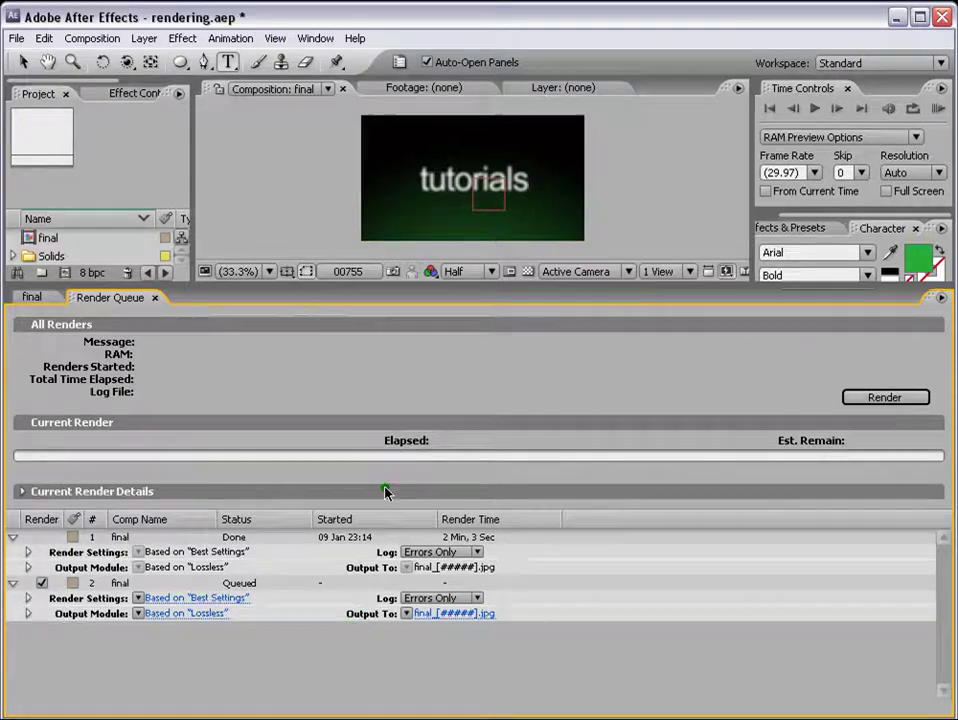
click(200, 600)
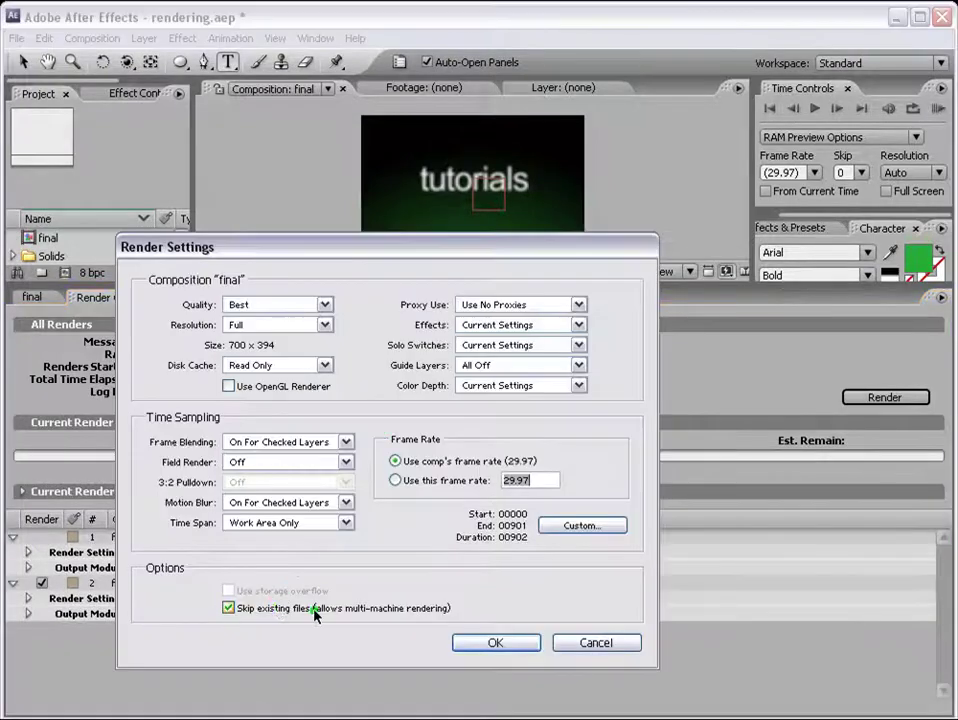
Confirm Skip existing files and keep the output going to final_[#####].jpg in the renders folder
click(512, 643)
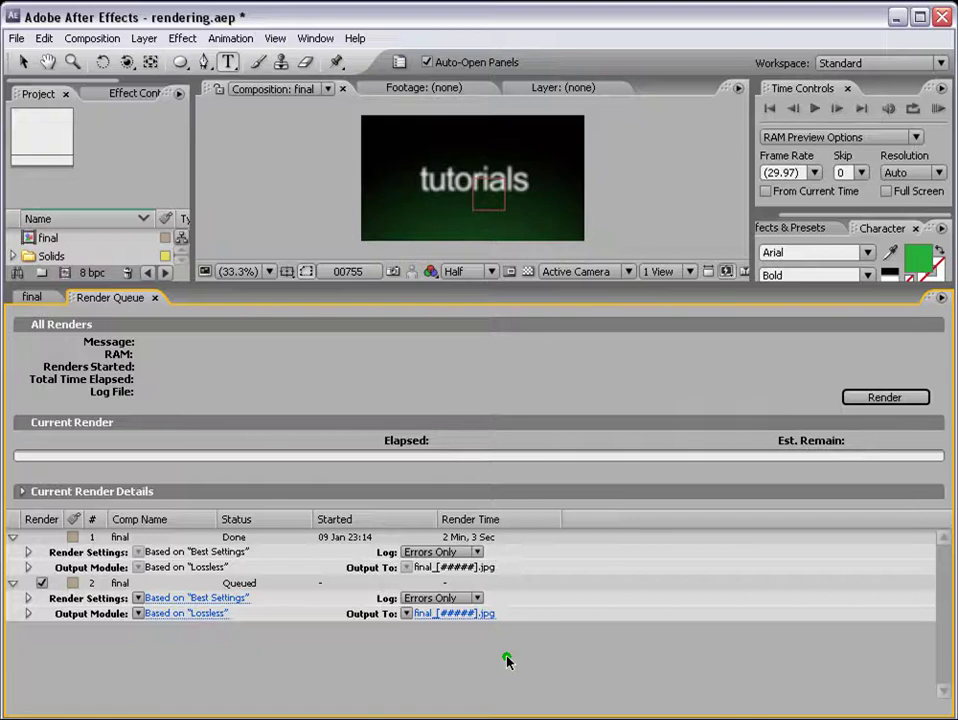
click(445, 615)
drag(470, 573, 757, 571)
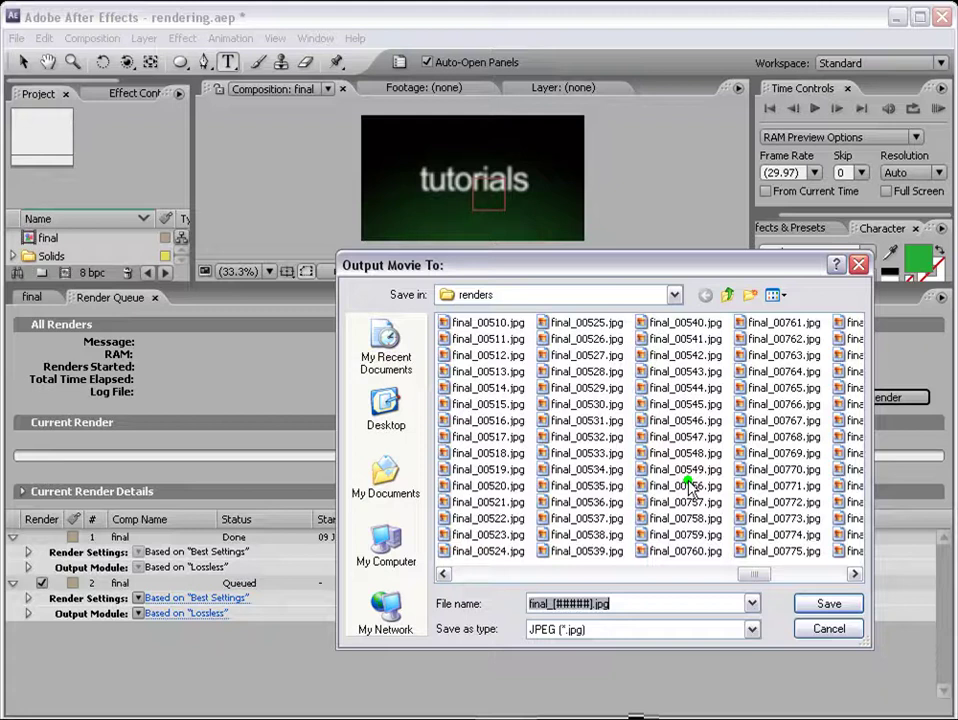
click(828, 630)
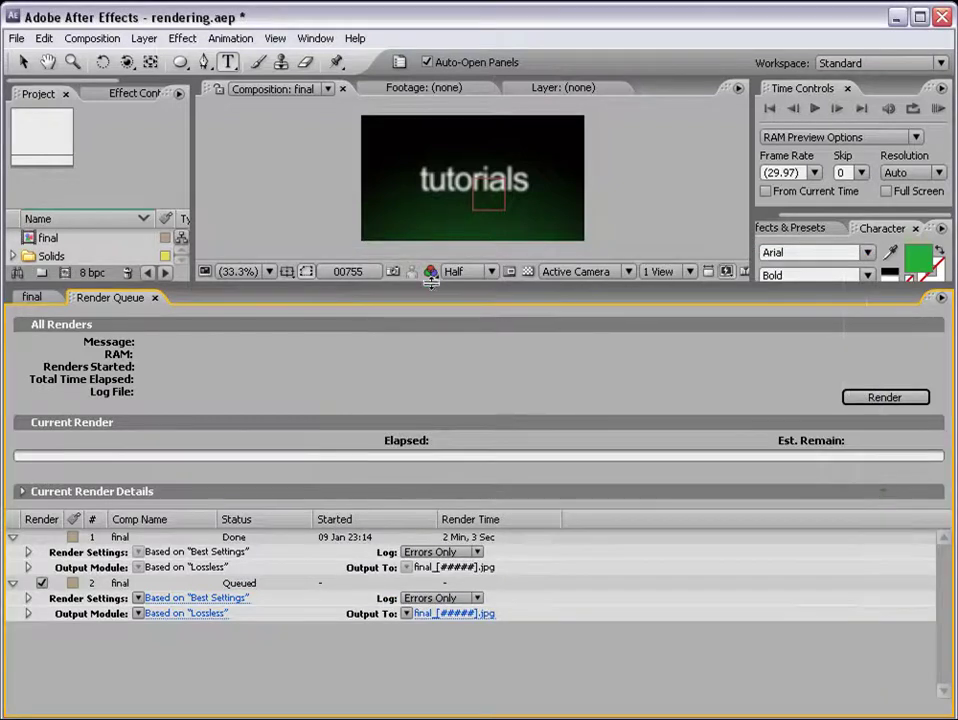
Render the second final item to Done, then close the Render Queue
drag(431, 283, 446, 367)
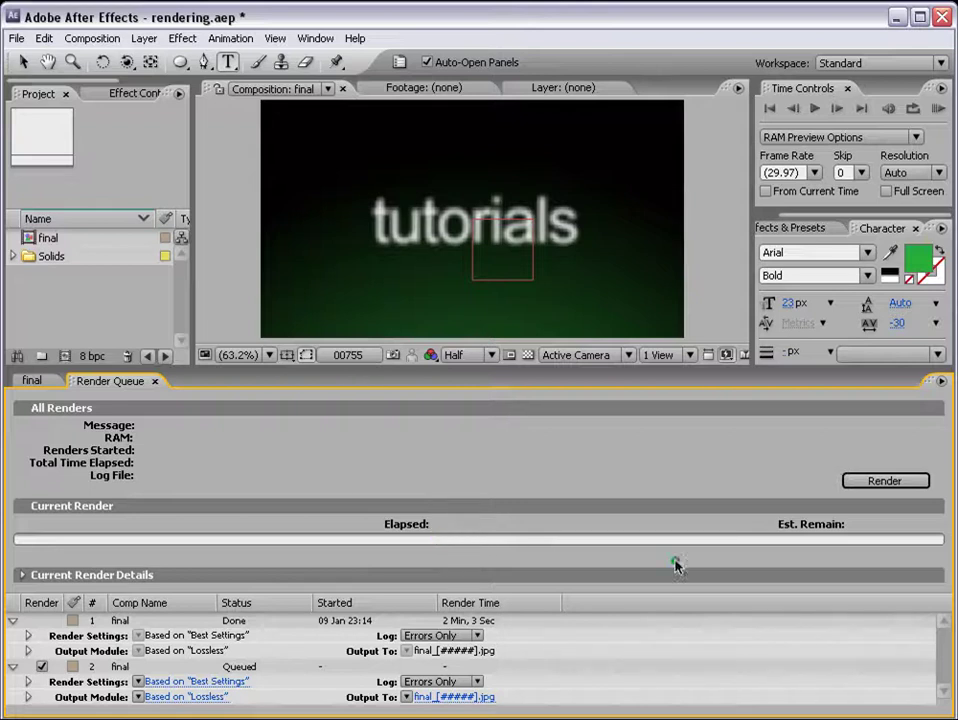
click(893, 482)
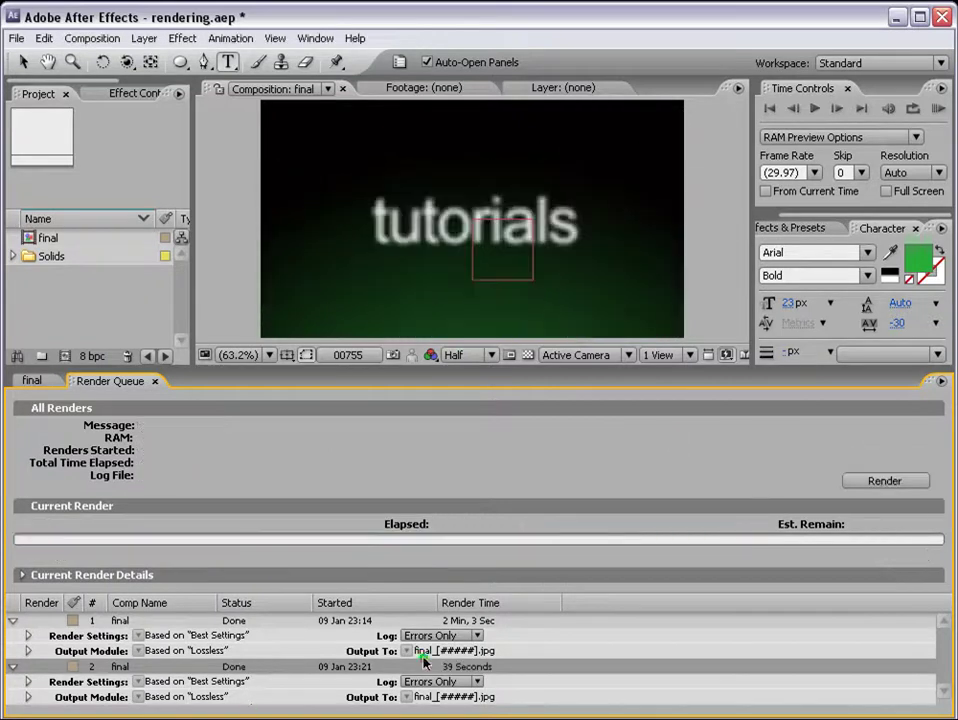
click(154, 381)
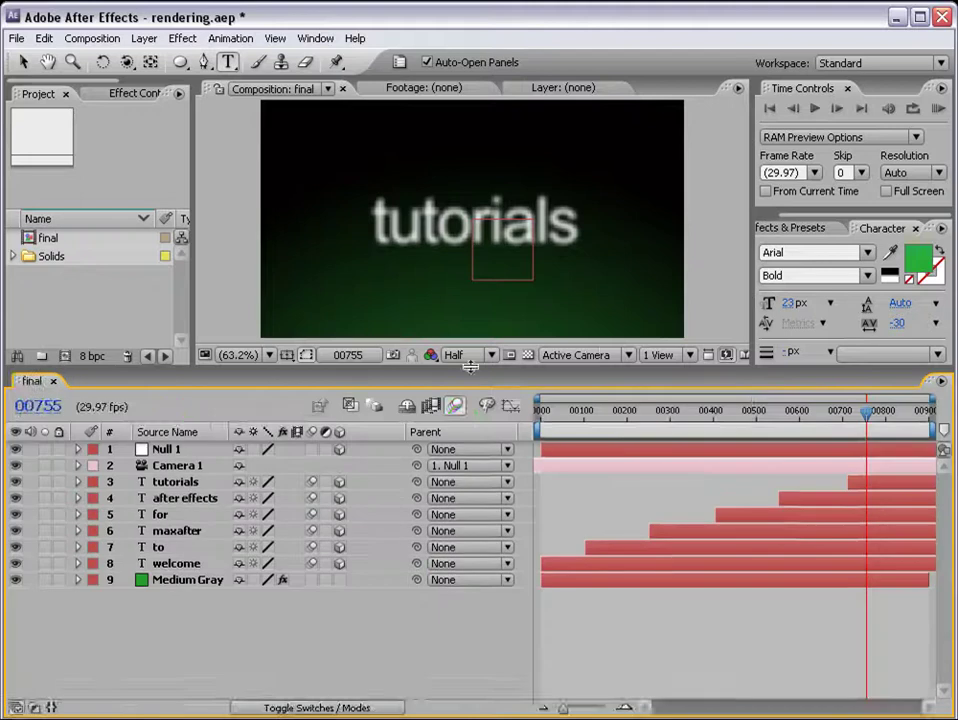
Import final_00000.jpg as a JPEG Sequence into the project
drag(472, 368, 455, 470)
key(ctrl+i)
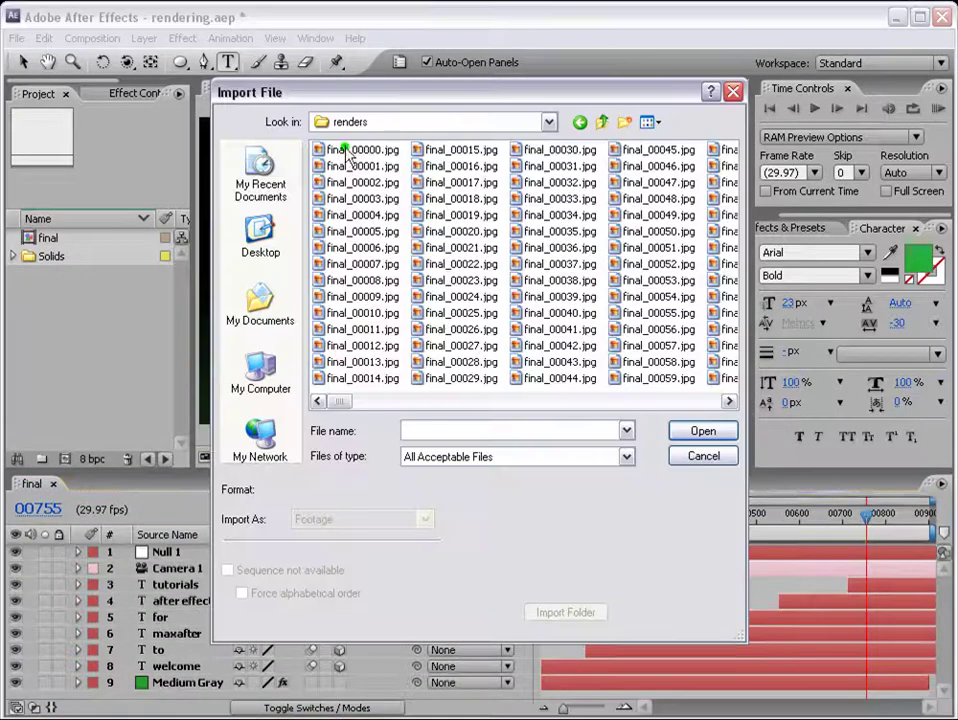
click(345, 150)
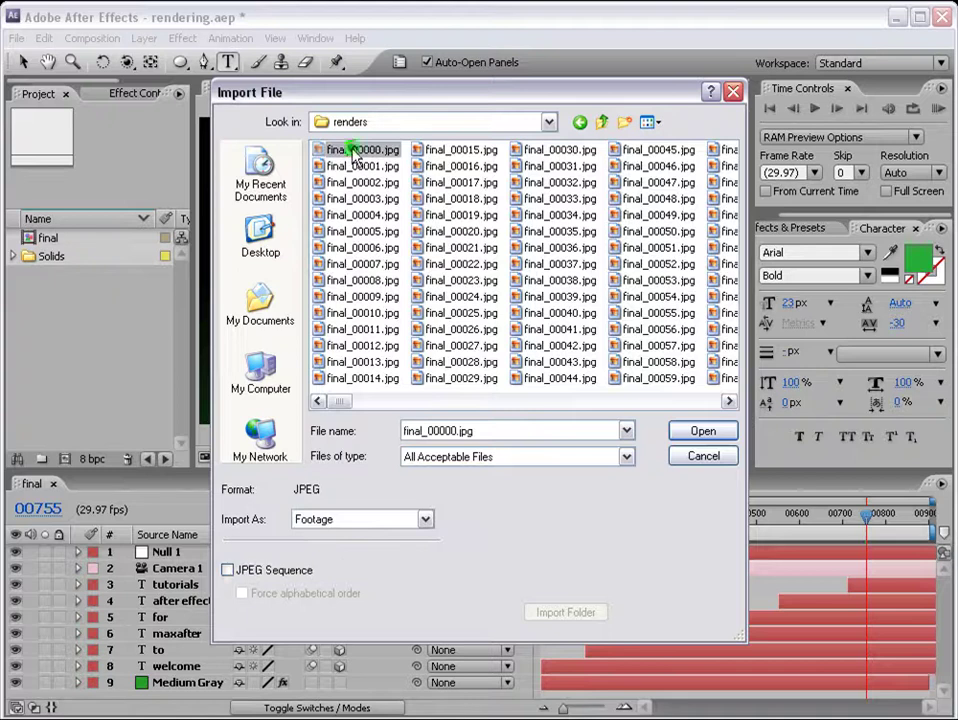
click(228, 571)
click(700, 431)
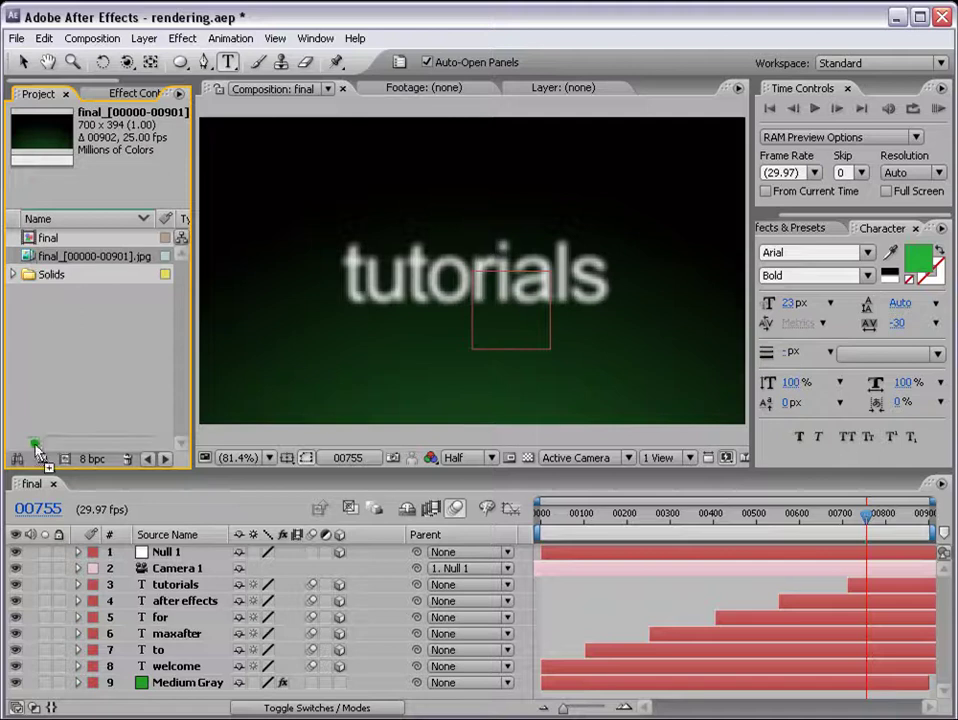
Create comp final 2 from the sequence and scrub around frames 00558–00607
drag(58, 458, 58, 458)
click(804, 515)
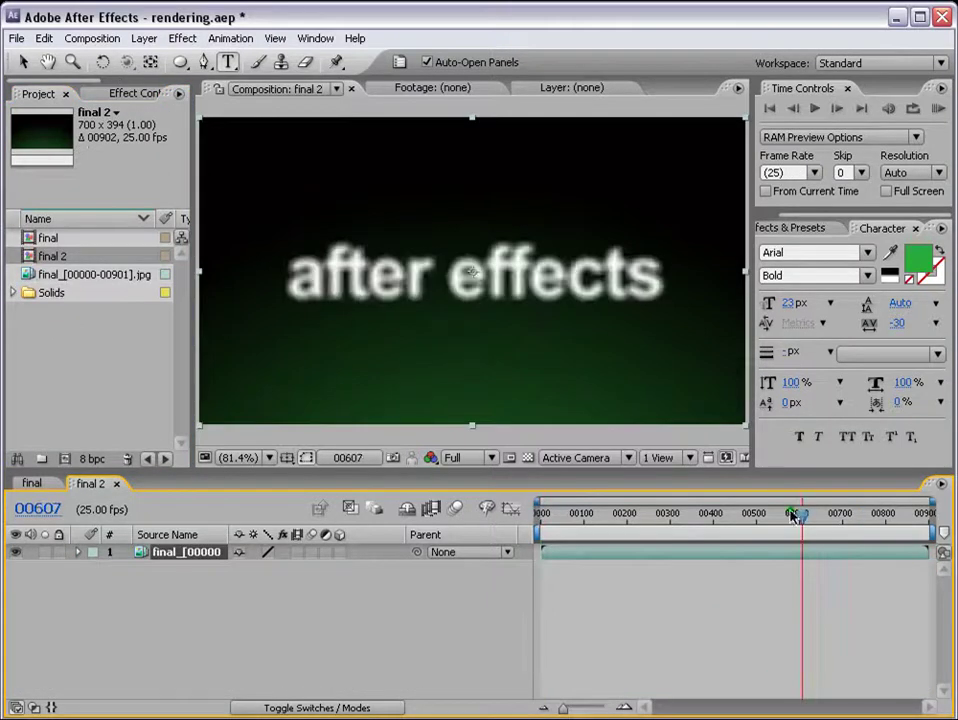
drag(791, 514, 866, 516)
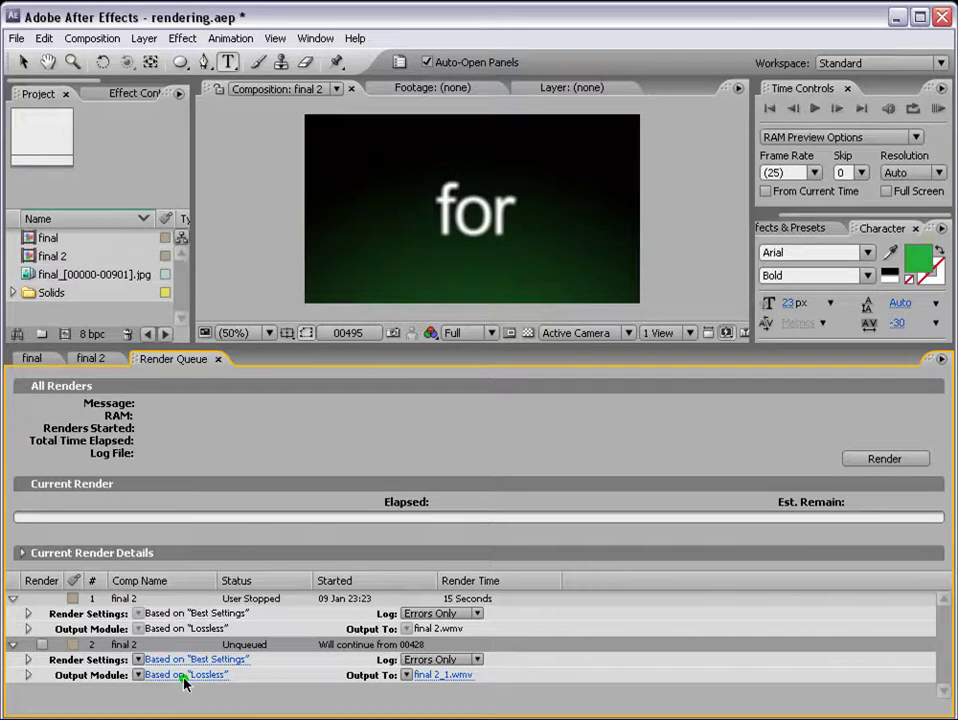
click(188, 660)
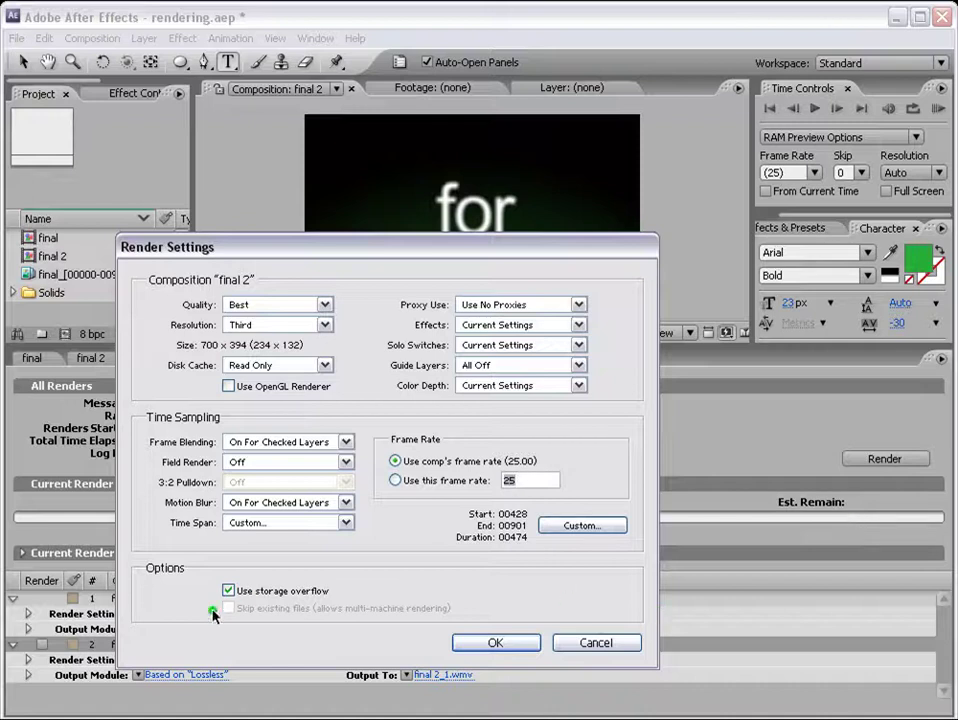
click(607, 642)
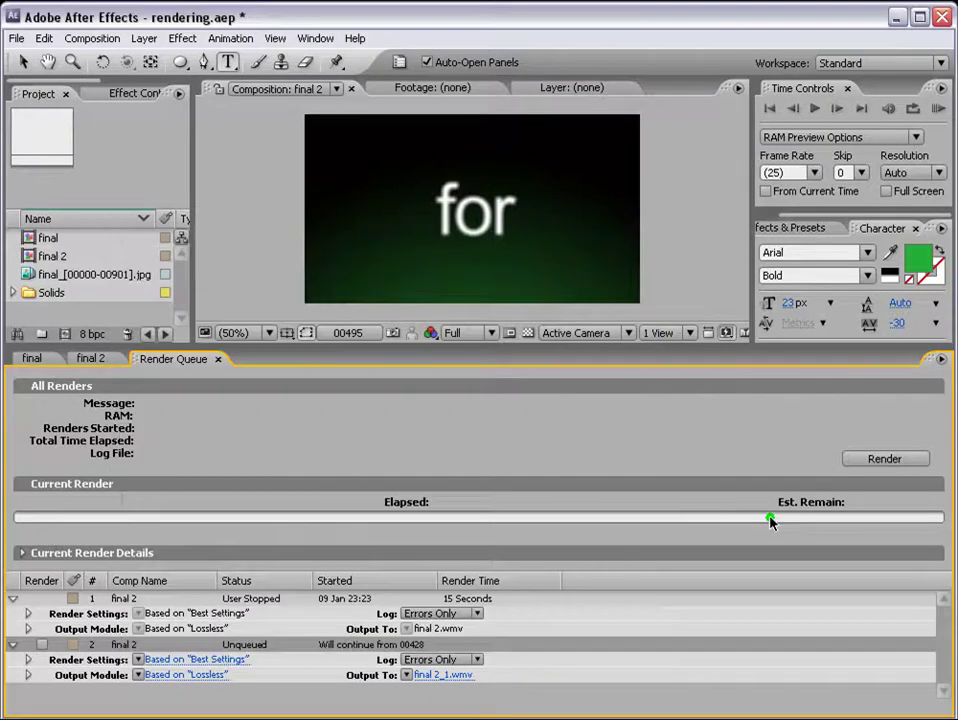